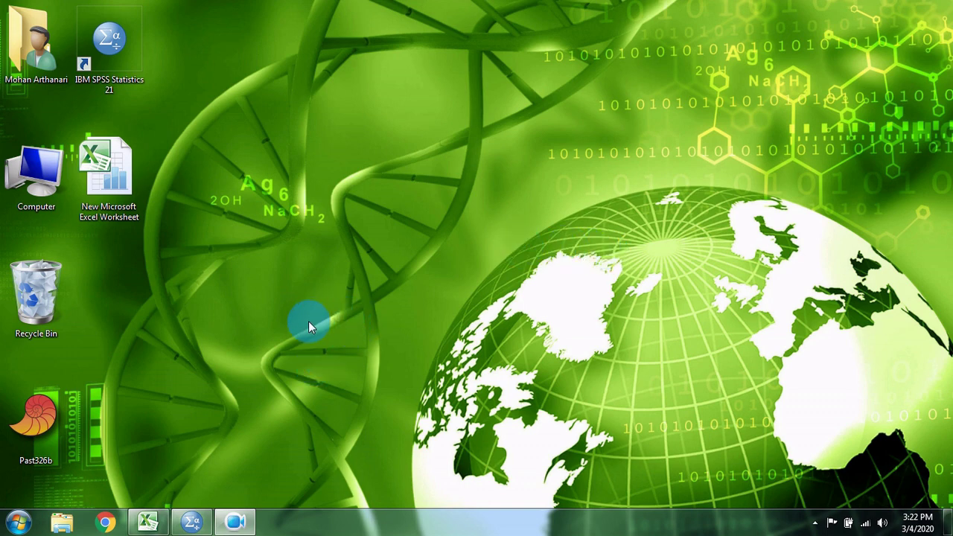
View the Excel soil data worksheet, then bring the empty SPSS Data Editor forward.
left_click(148, 521)
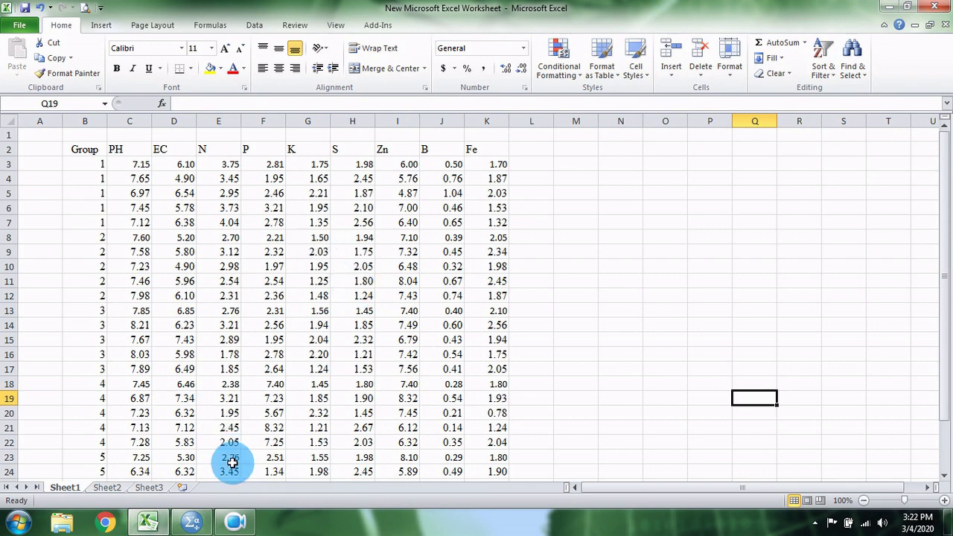
left_click(198, 523)
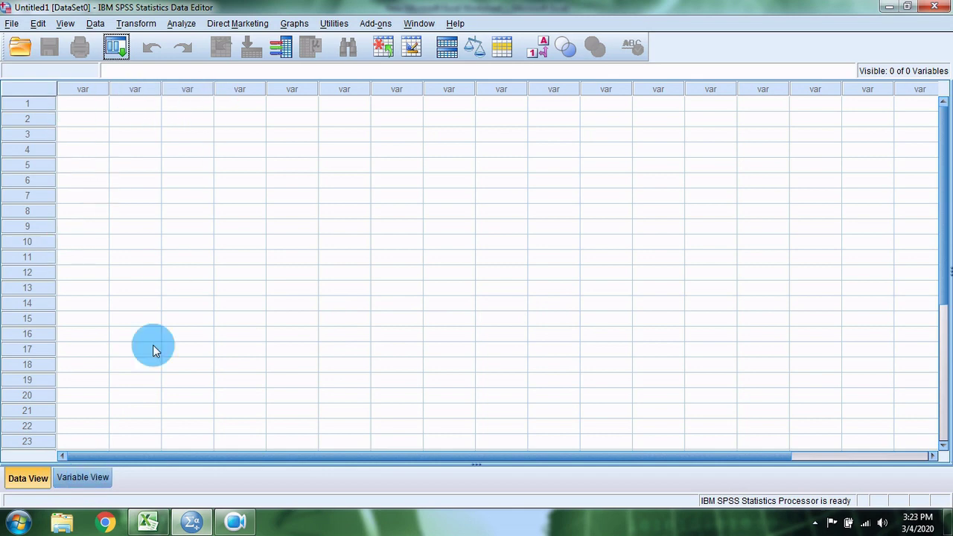
Restore the SPSS Data Editor to a smaller window over the Excel worksheet.
mouse_move(156, 521)
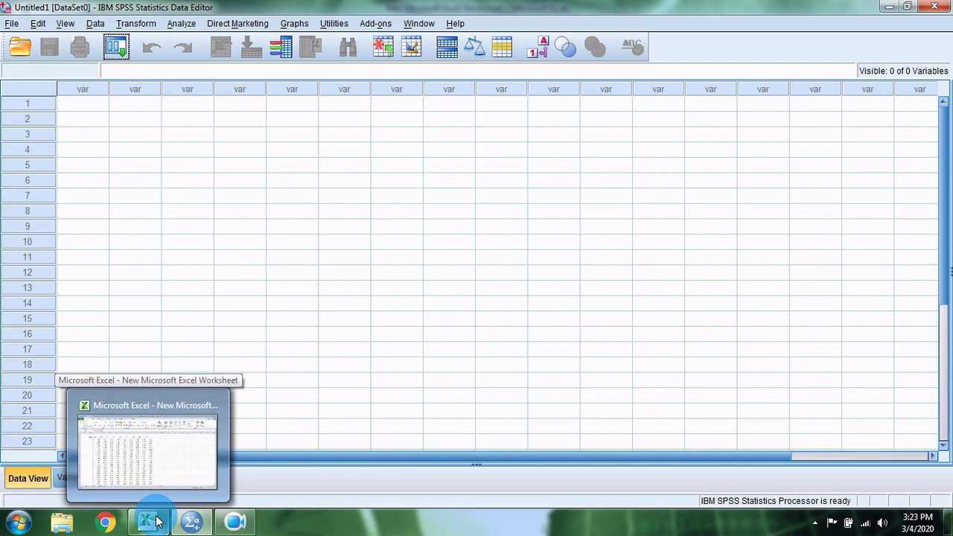
left_click(438, 197)
left_click(149, 521)
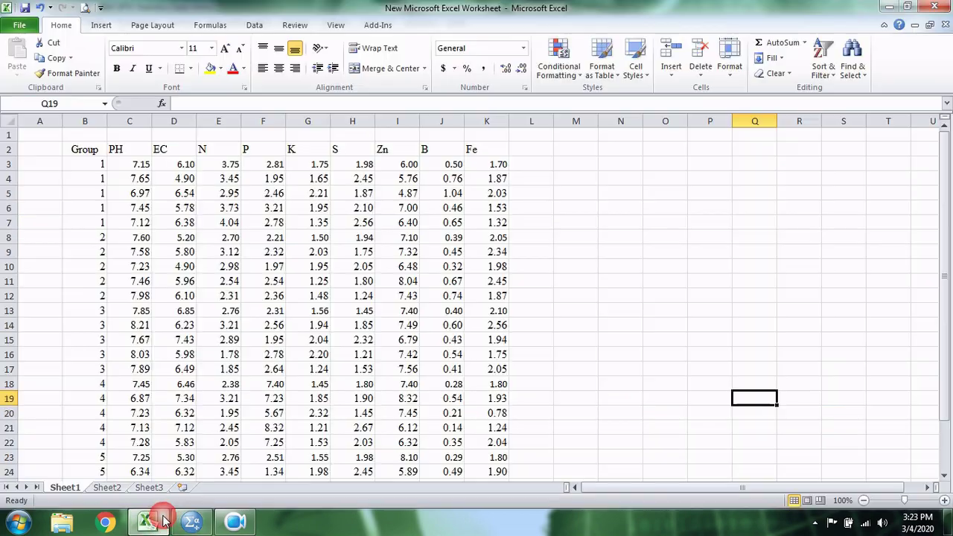
left_click(192, 521)
left_click_drag(510, 11, 511, 174)
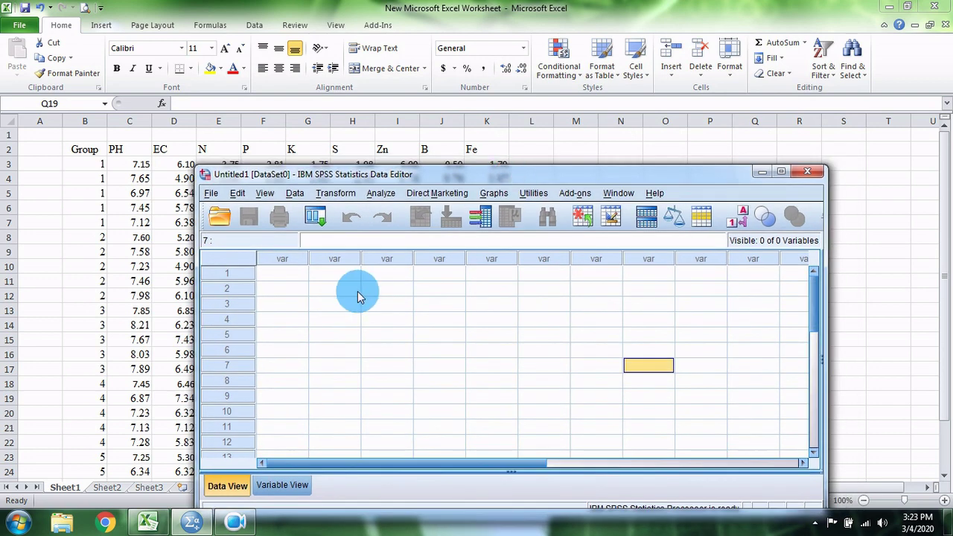
Enter 'group' in row 1 of the first data column.
left_click(301, 273)
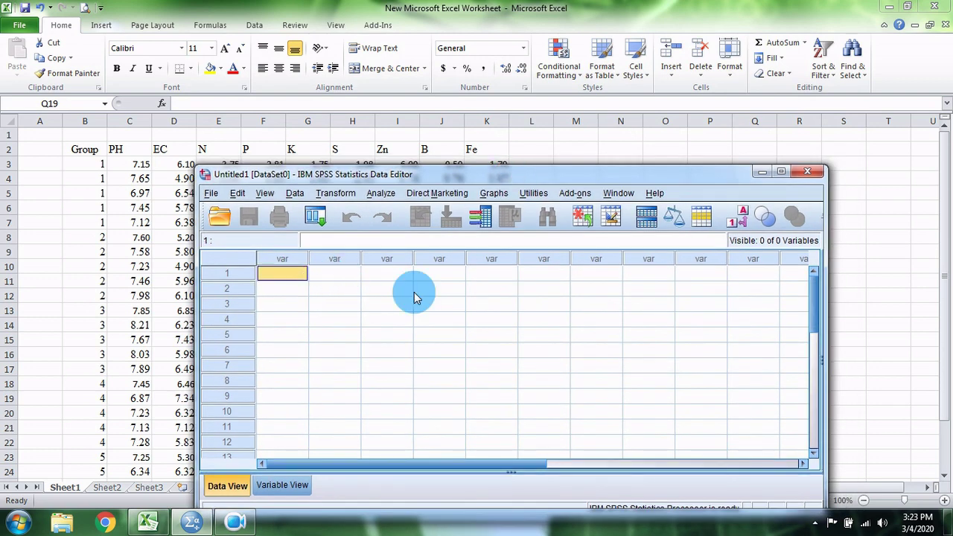
type("group")
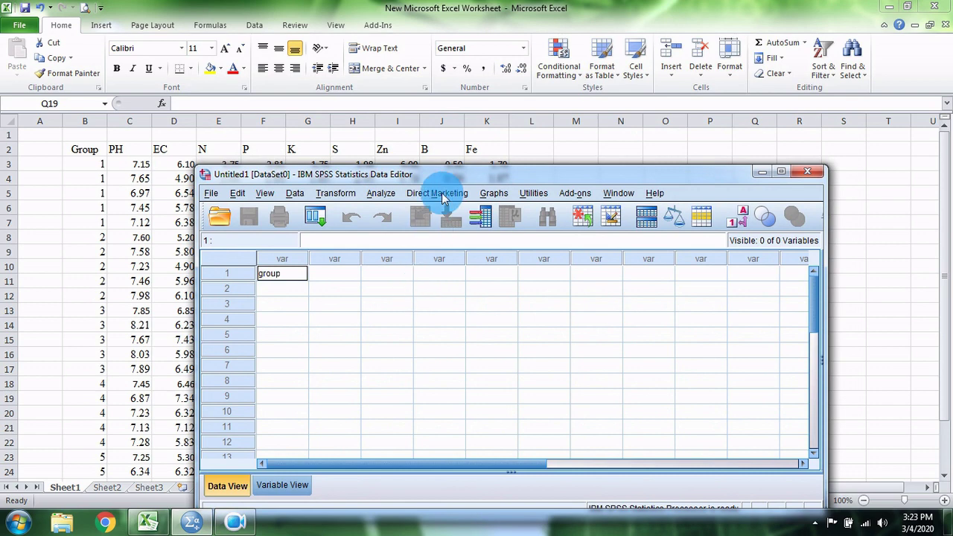
left_click_drag(458, 175, 459, 194)
left_click(287, 321)
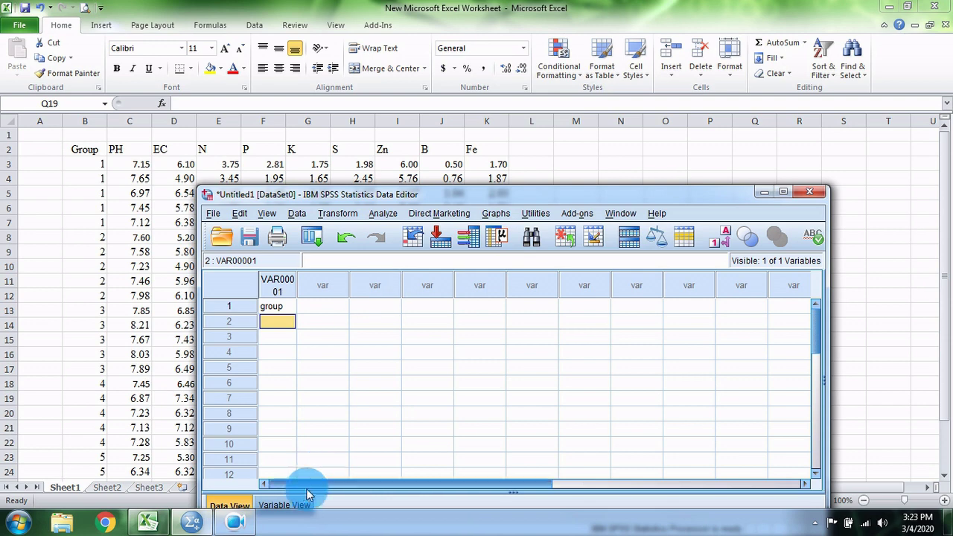
In Variable View, name the first variable group.
left_click(286, 504)
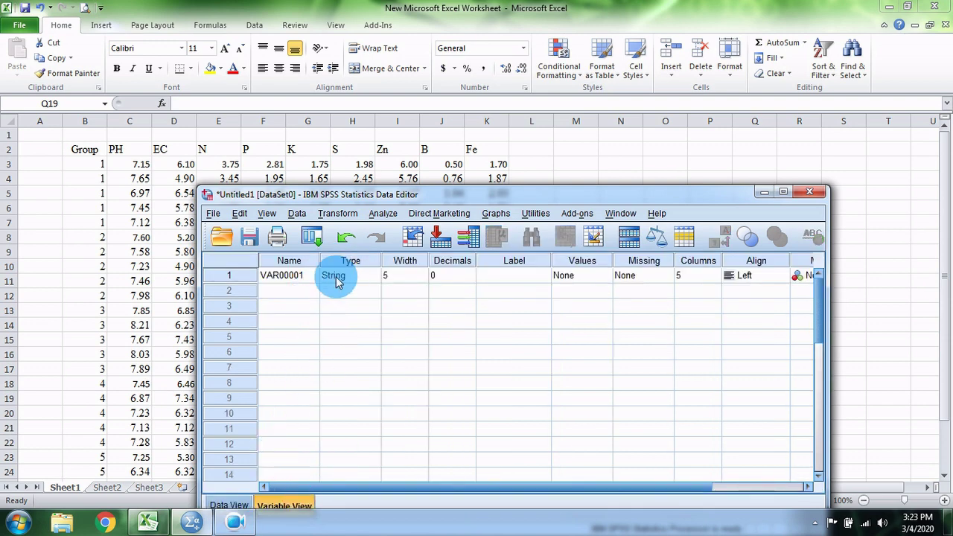
left_click(308, 276)
left_click(293, 290)
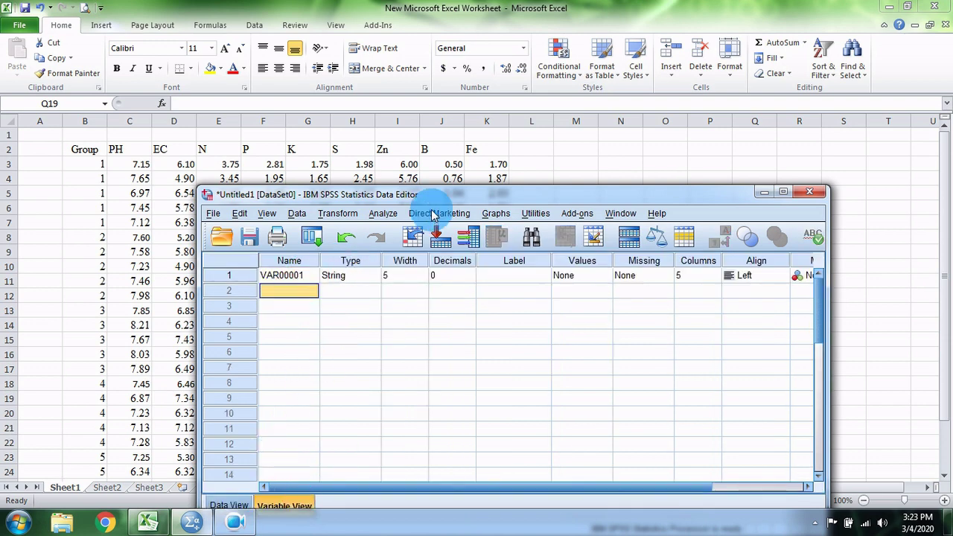
left_click_drag(433, 195, 453, 164)
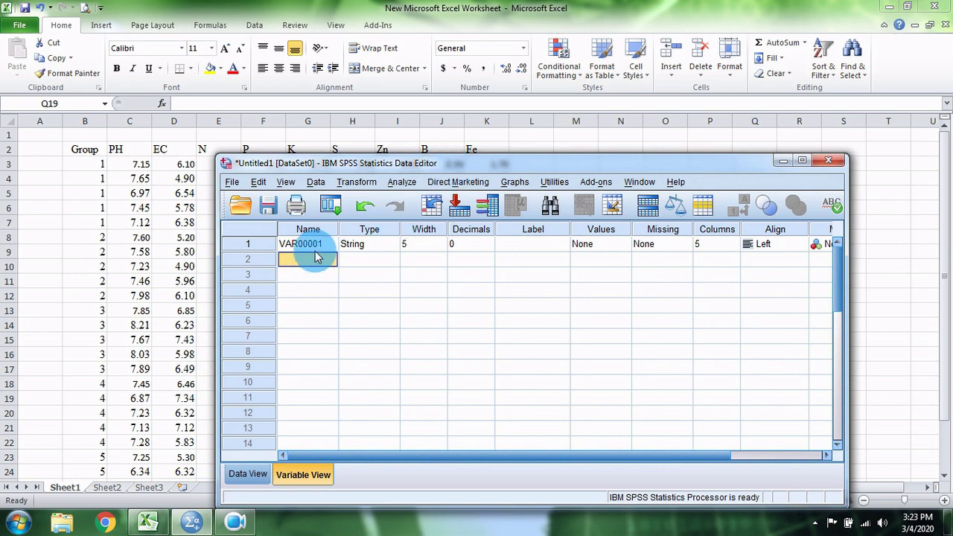
left_click(316, 246)
type("g")
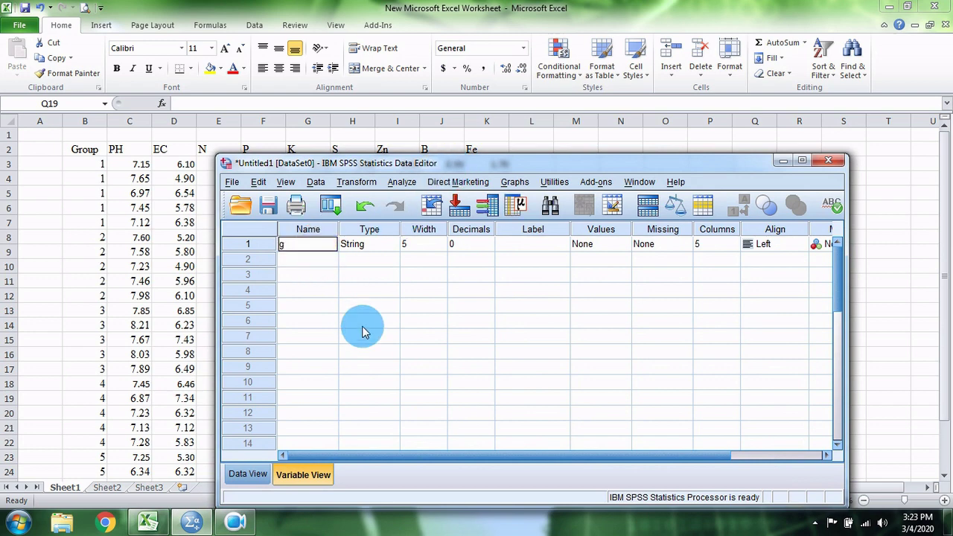
type("roup")
left_click(329, 262)
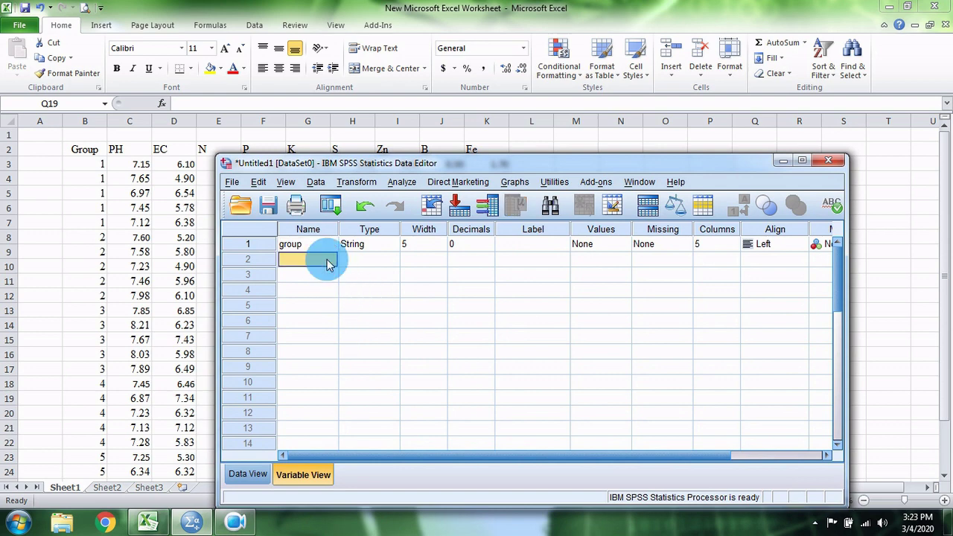
Name the next variables pH, ec, N, P, K and S.
type("pH")
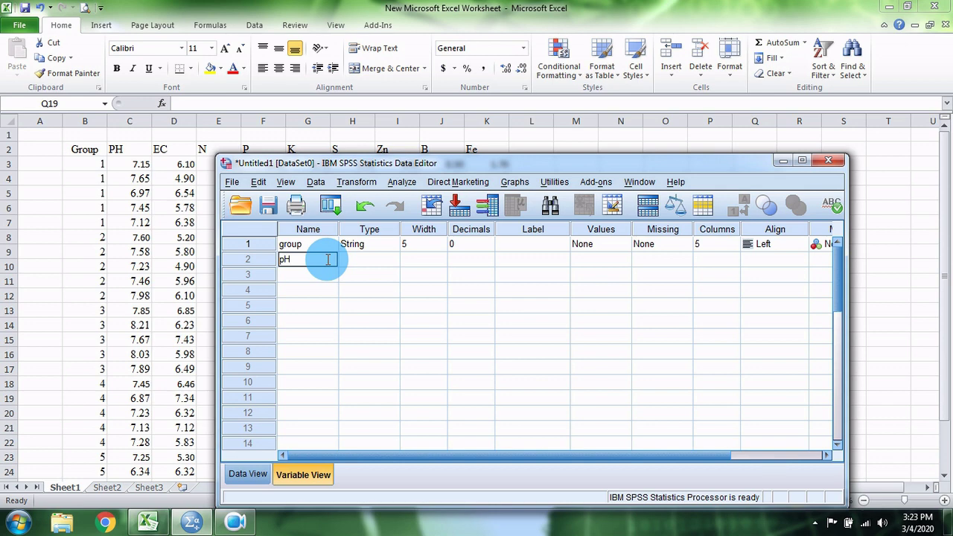
key("Return")
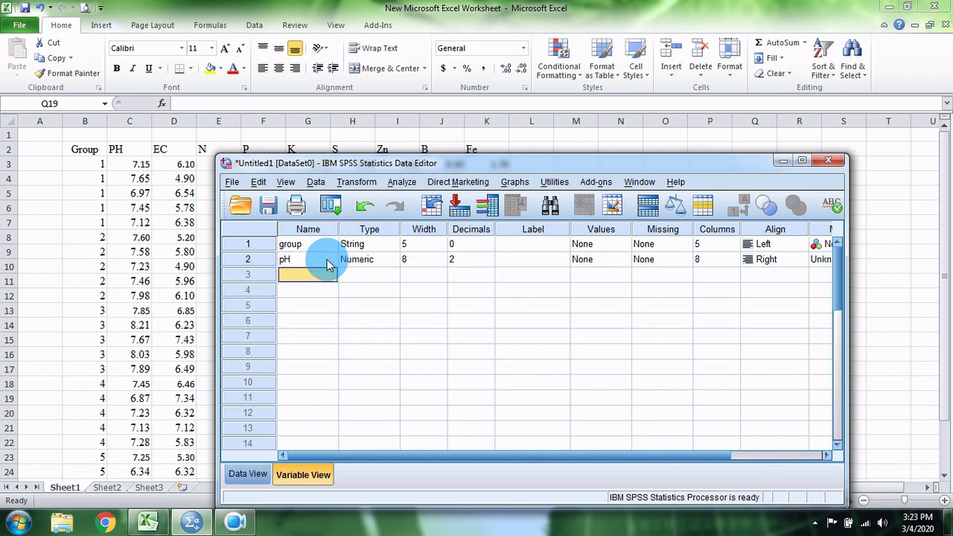
type("ec")
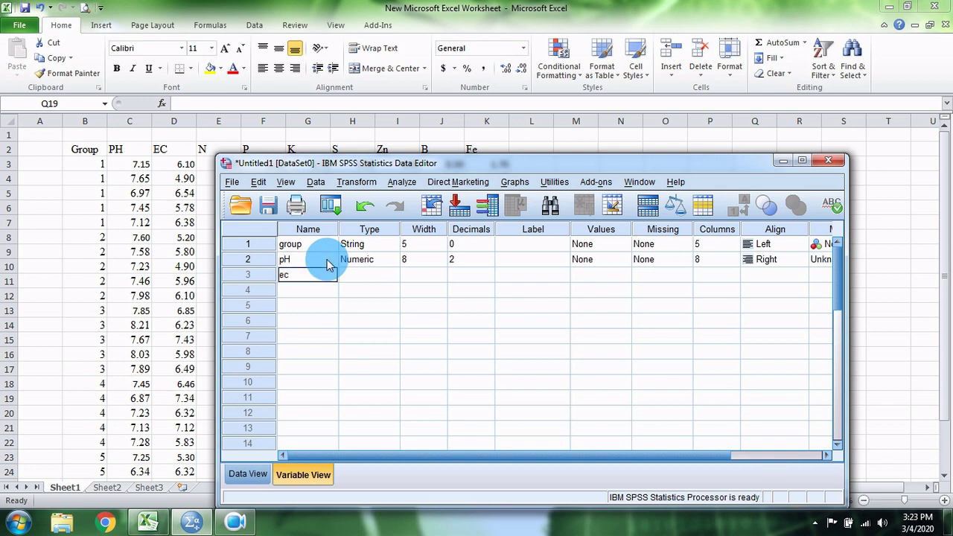
key("Return")
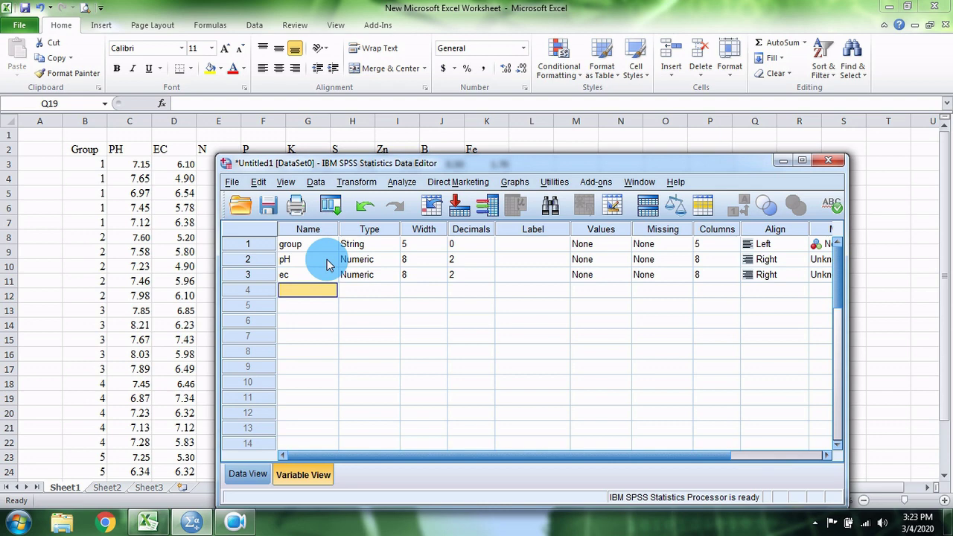
type("N")
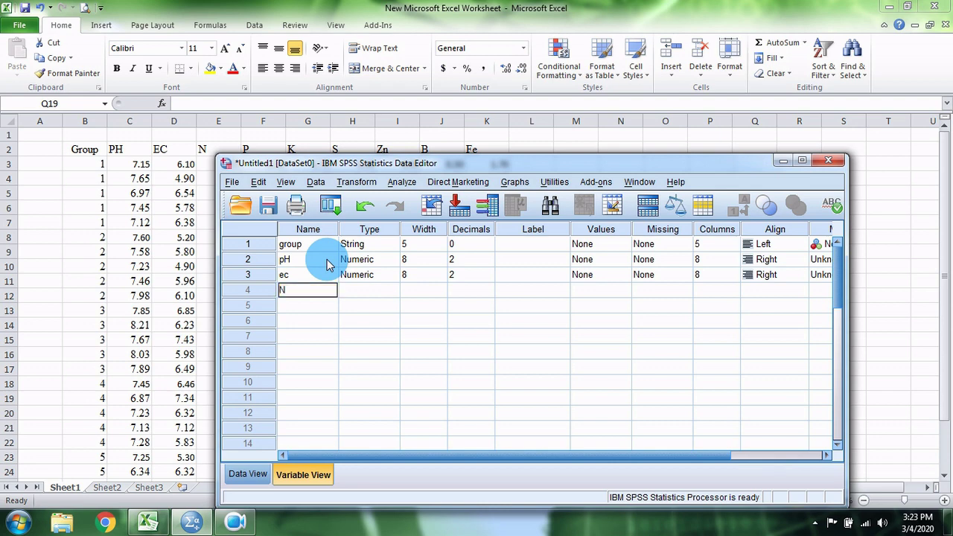
key("Return")
type("P")
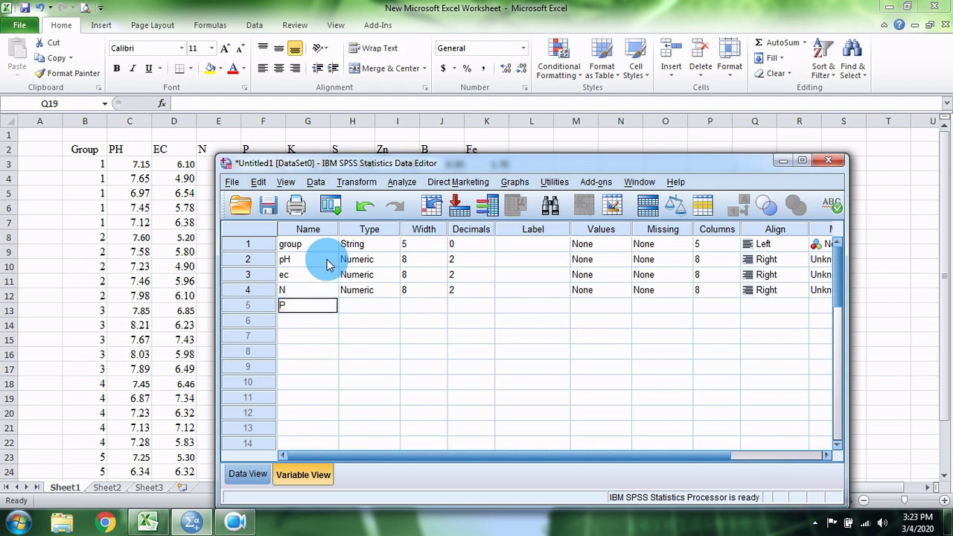
key("Return")
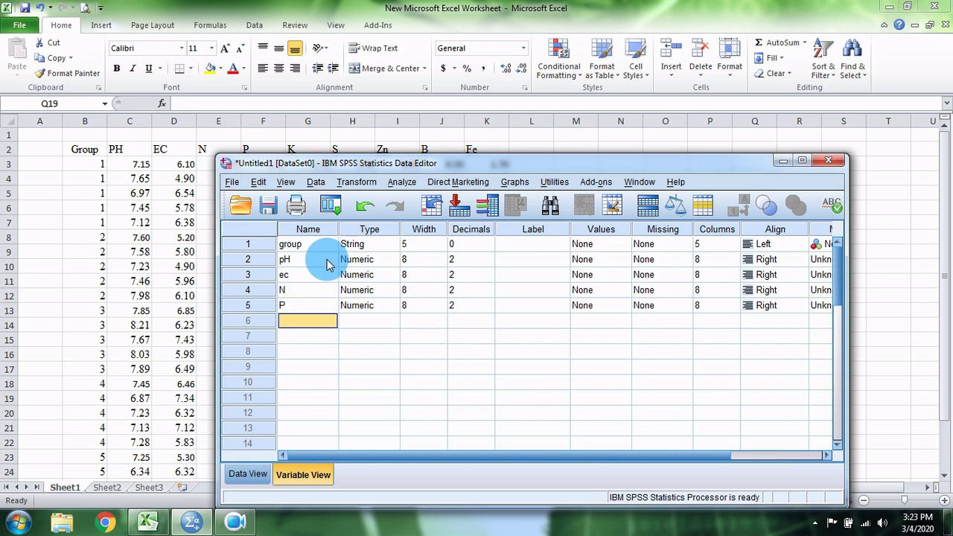
type("K")
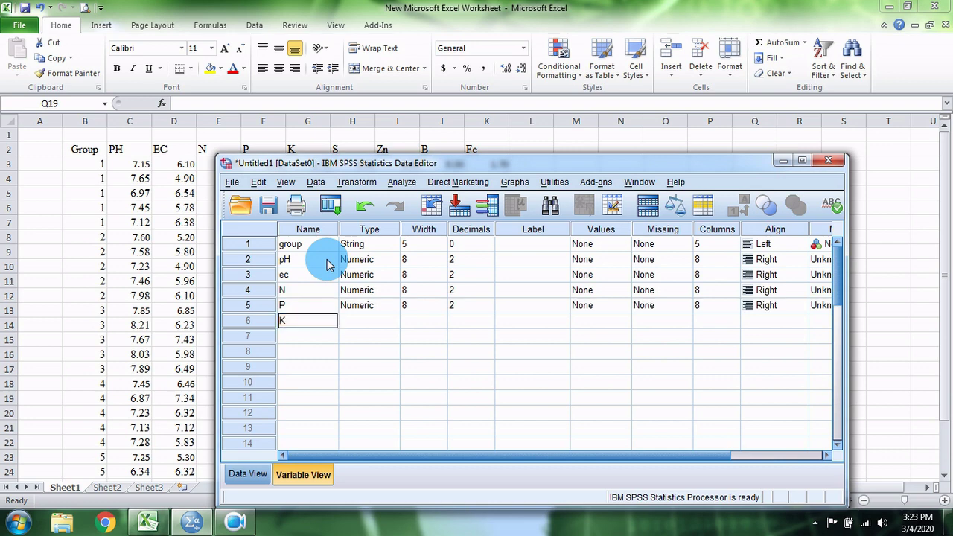
key("Return")
type("S")
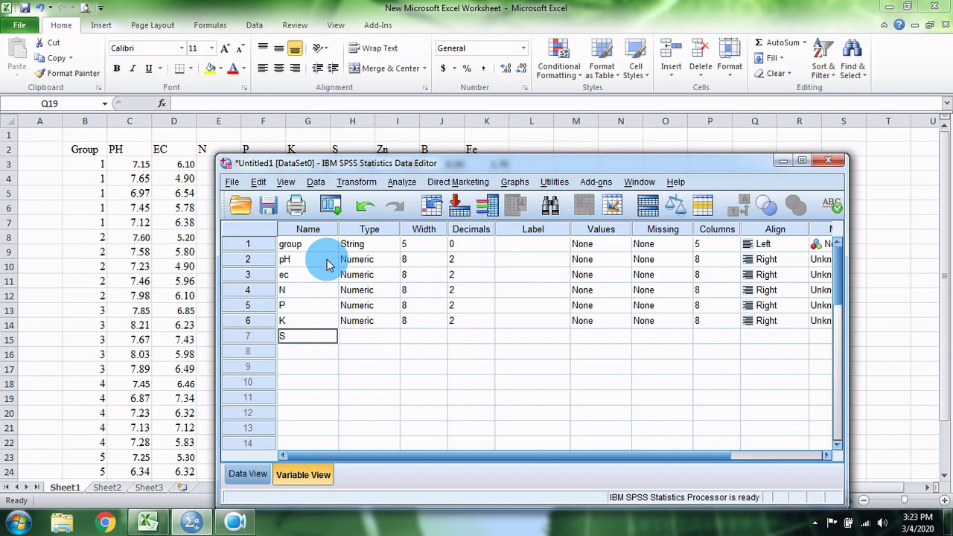
key("Return")
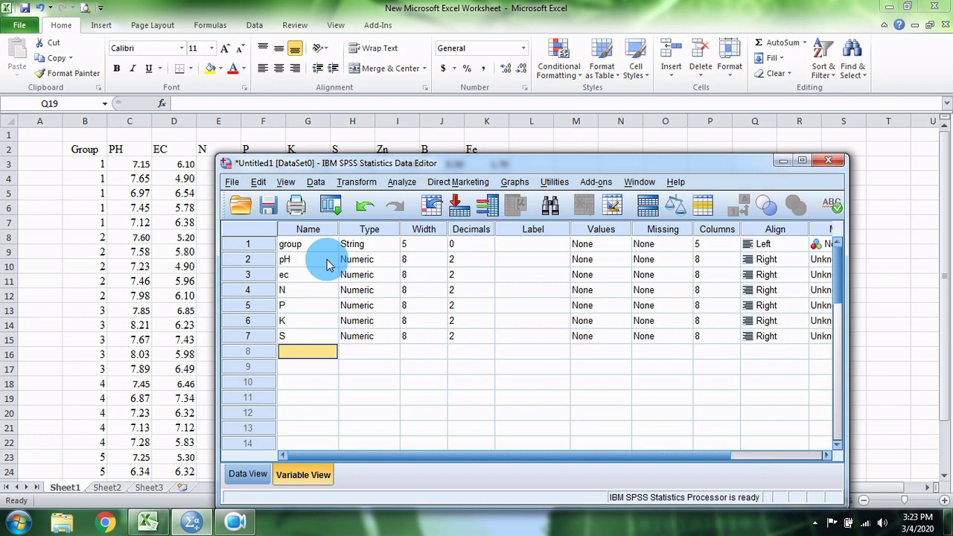
Add variables ZN, B and Fe, then correct ZN to Zn.
type("ZN")
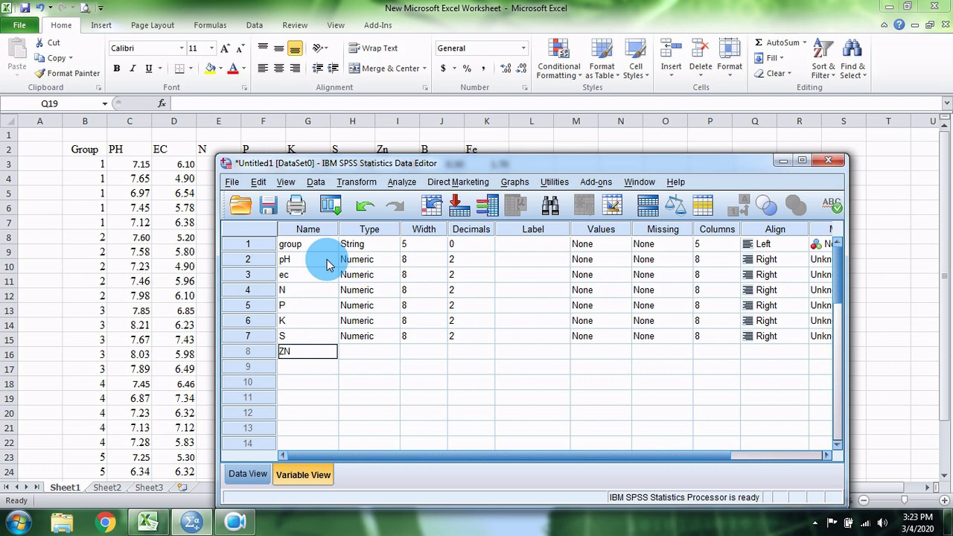
key("Return")
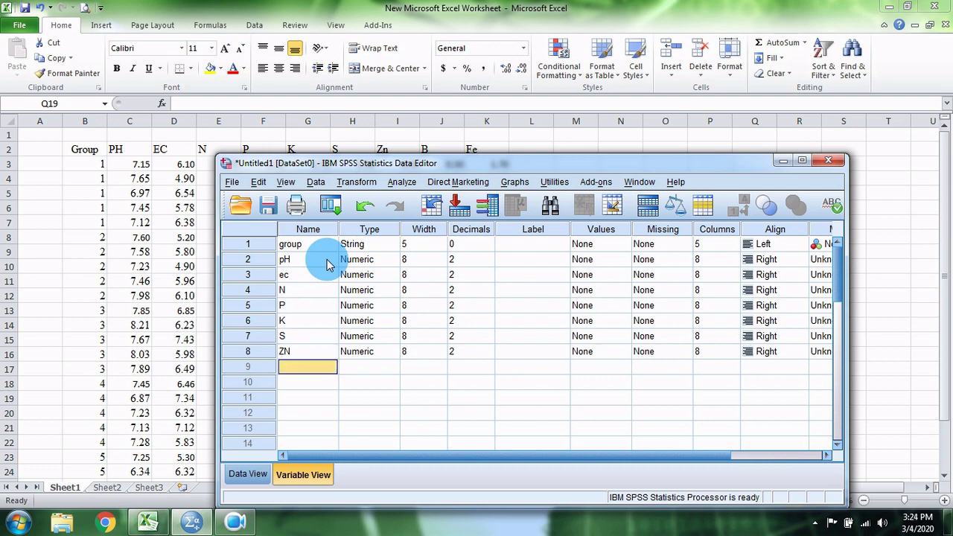
type("B")
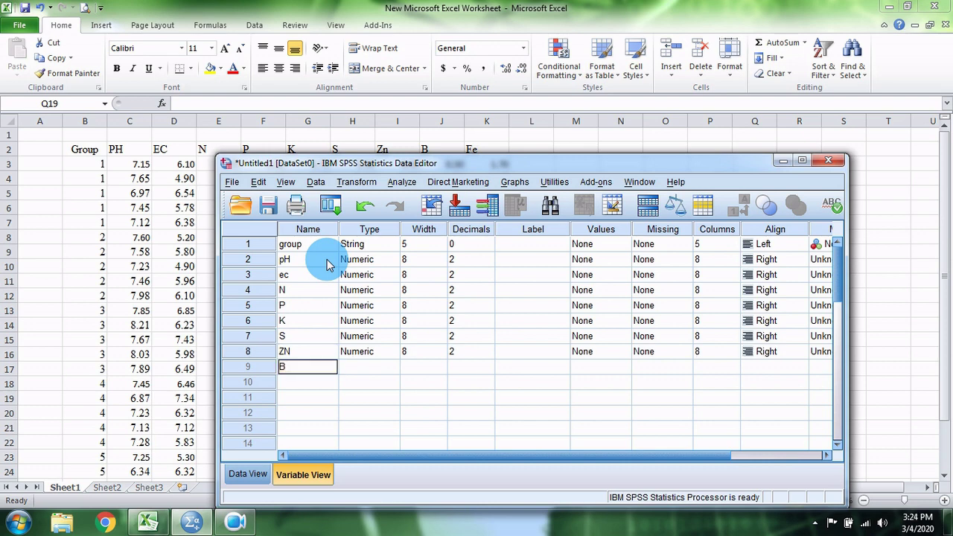
key("Return")
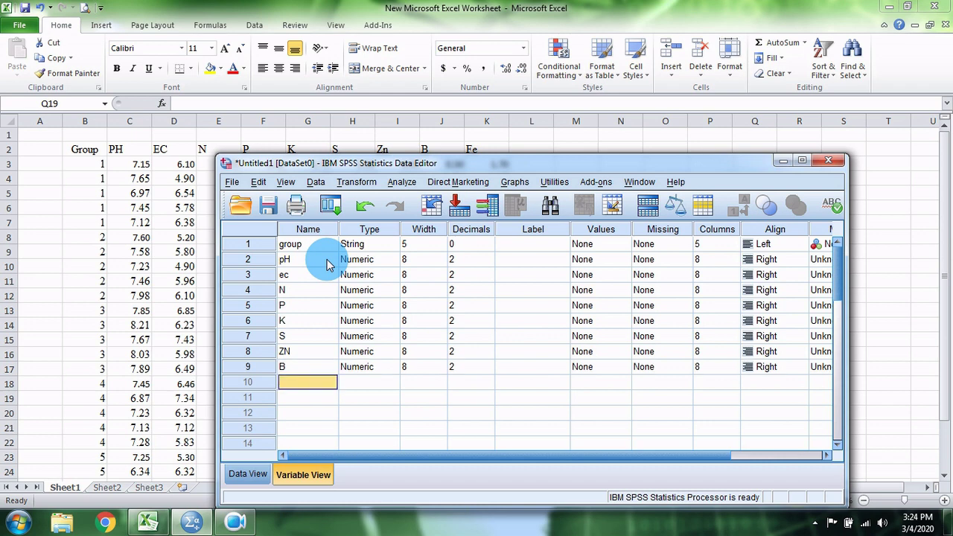
type("Fe")
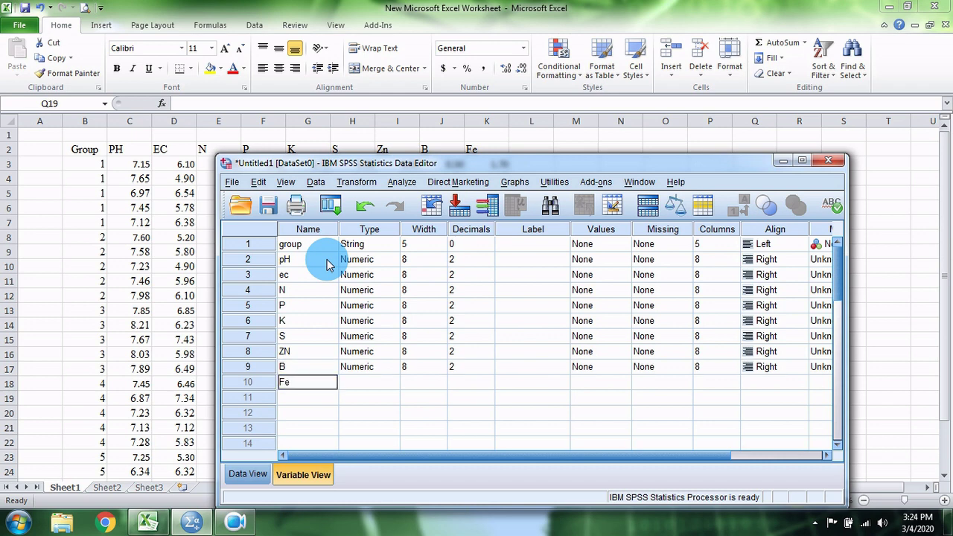
left_click(306, 351)
type("Zn")
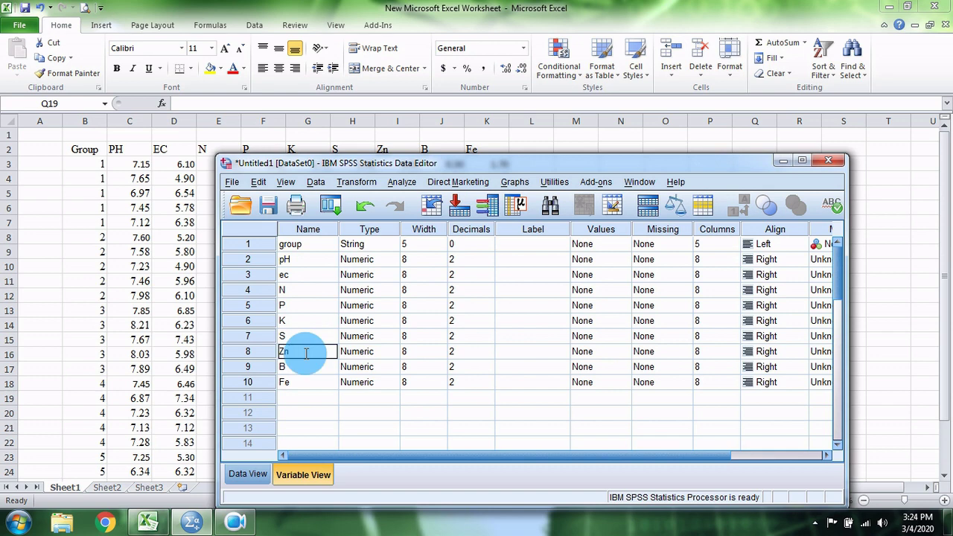
left_click(308, 244)
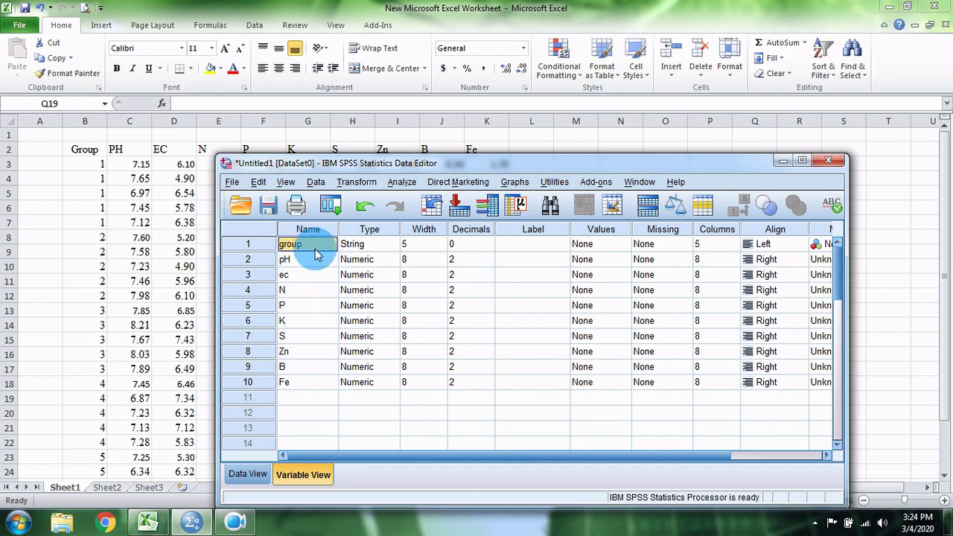
Open group's value labels and add 1 = control and 2 = E1.
left_click(616, 246)
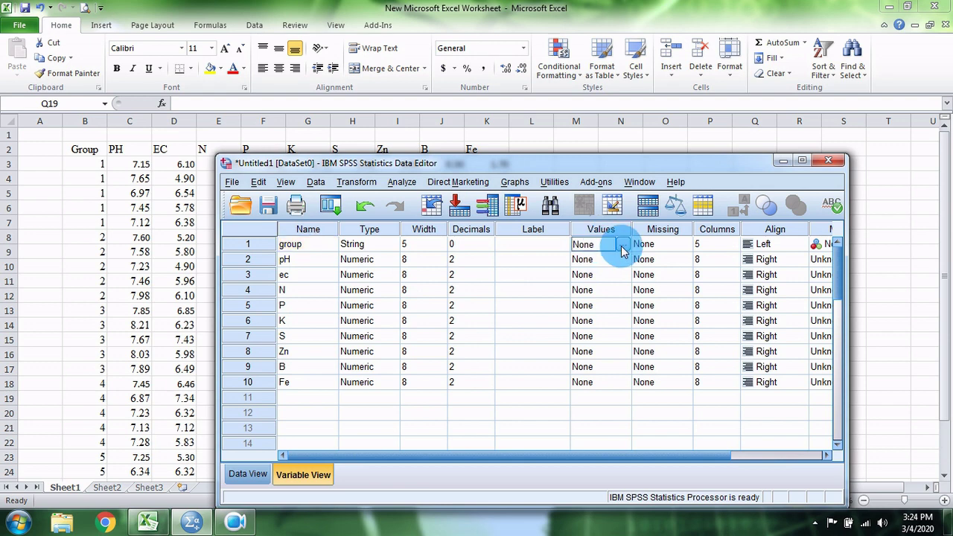
left_click(622, 245)
left_click(454, 284)
type("1")
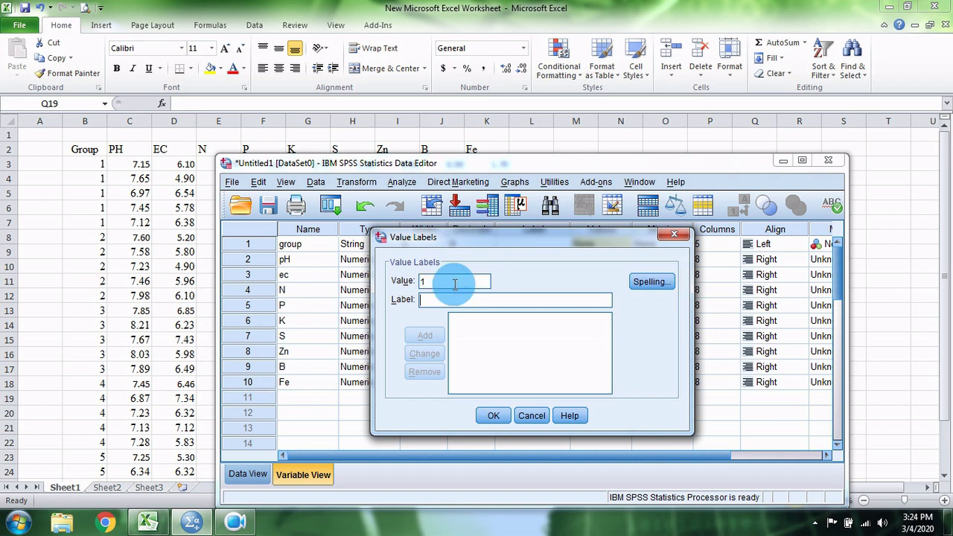
type("control")
left_click(425, 334)
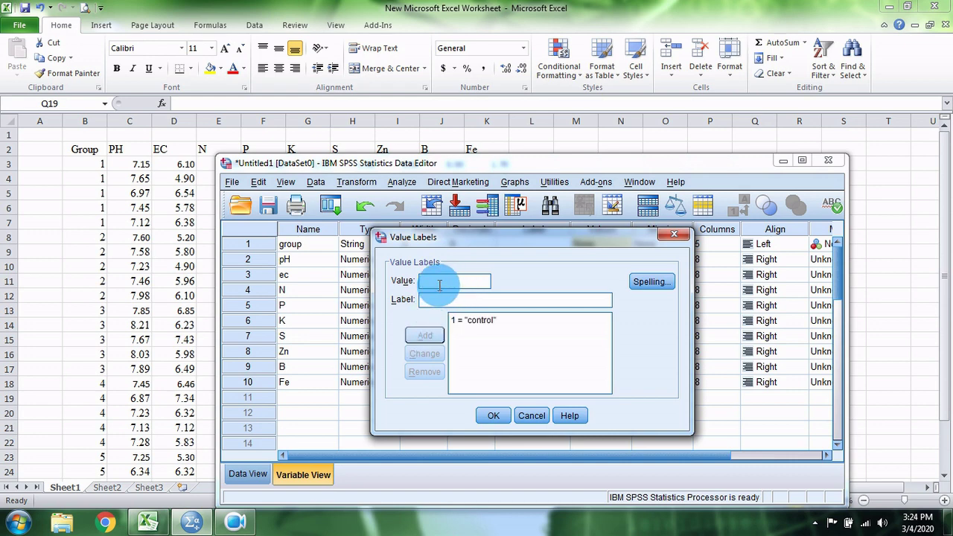
type("2")
key("Tab")
type("E1")
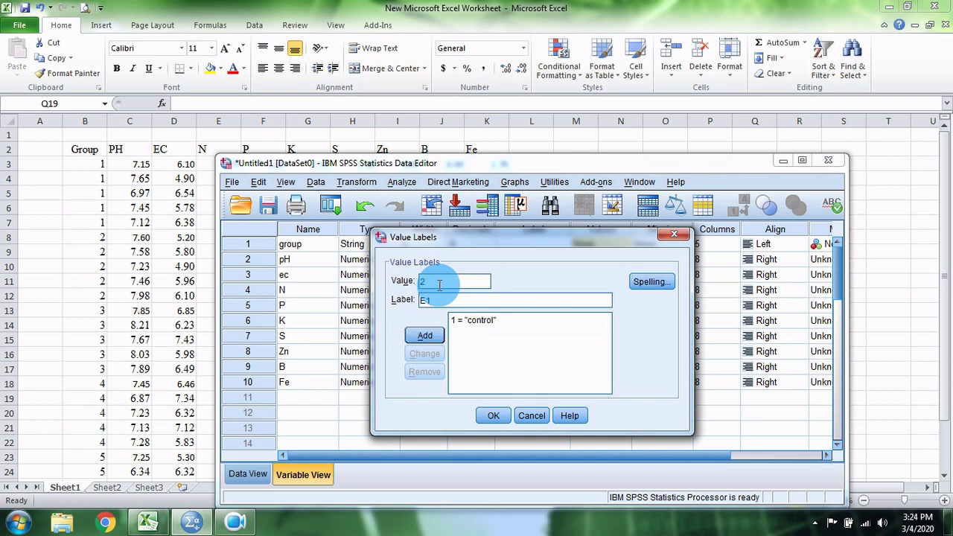
key("Return")
Add value labels 3 = E2, 4 = E3, 5 = E4, confirm, and maximize the editor.
type("3")
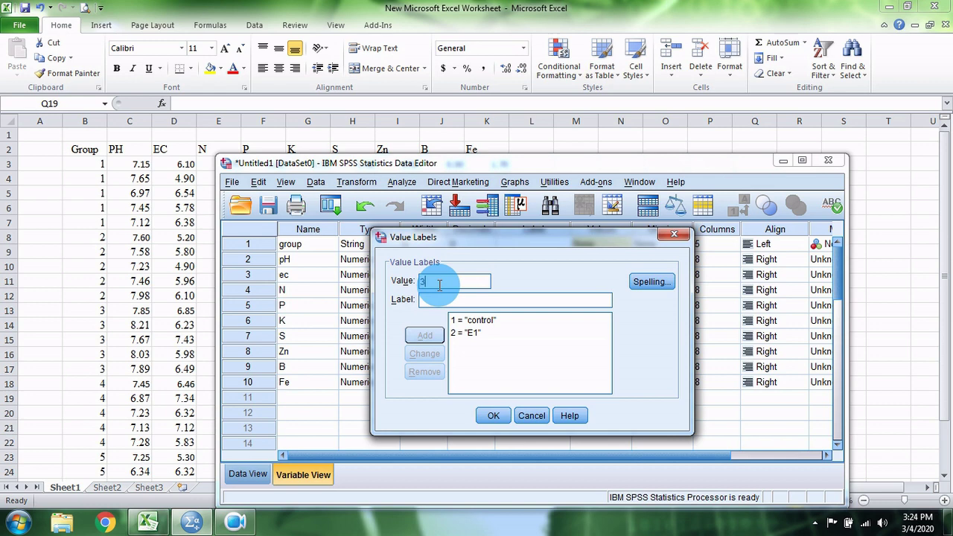
type(" = \"E2")
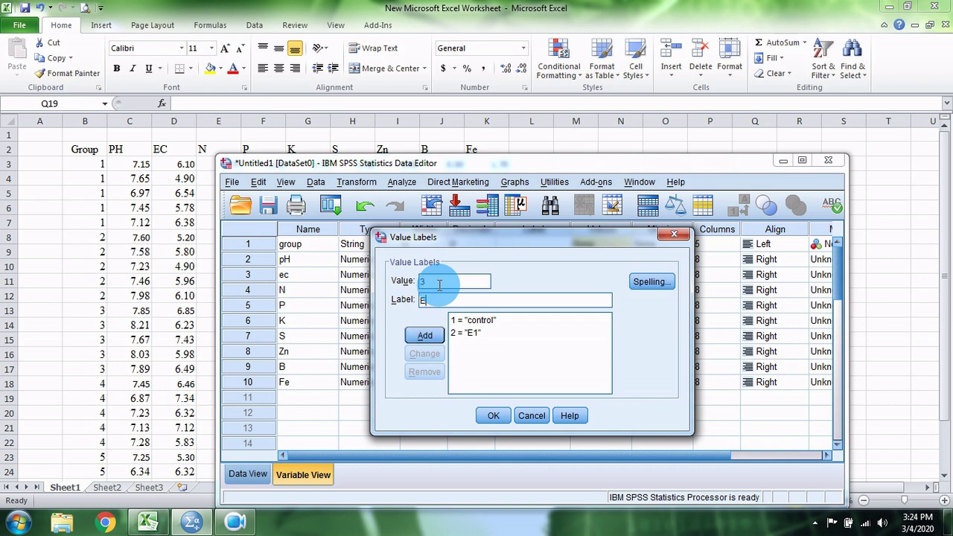
key("Return")
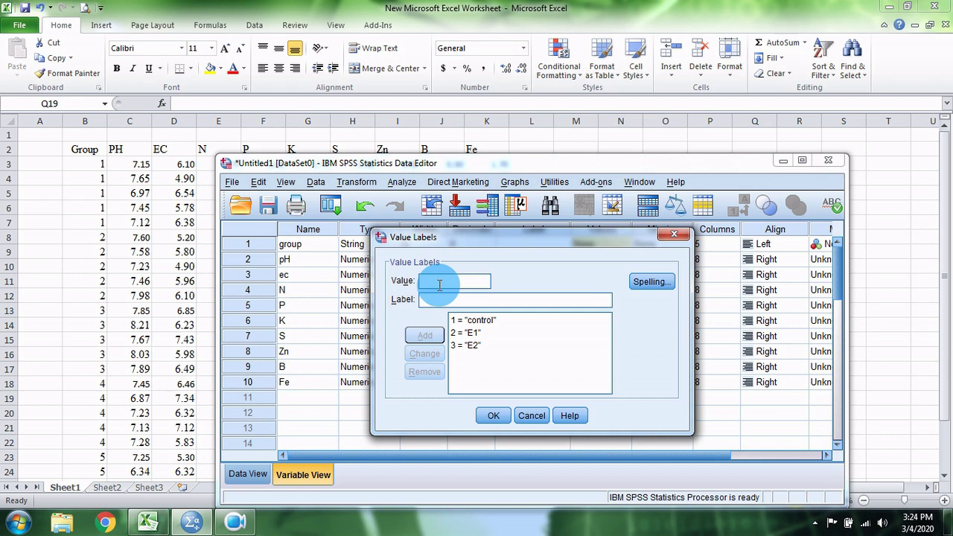
type("4")
type("E")
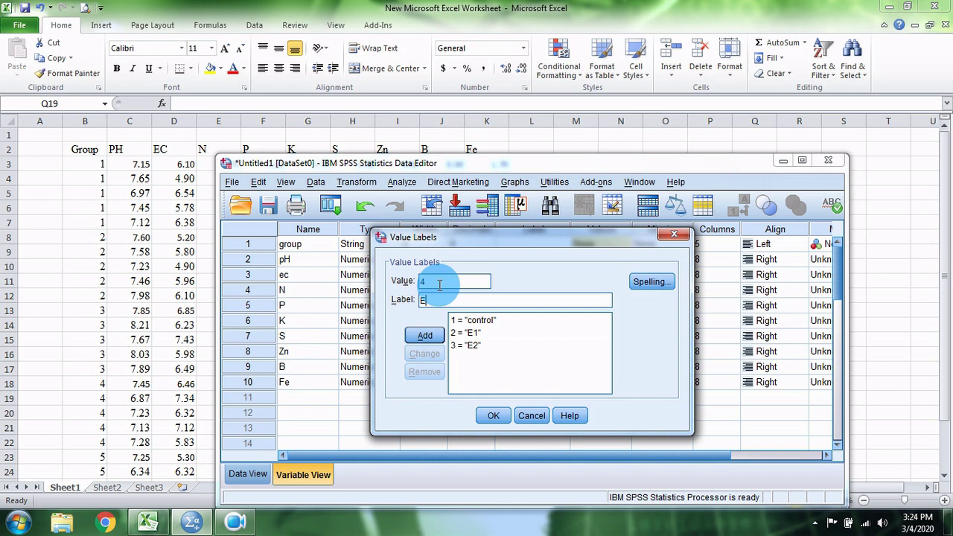
type("3")
key("Return")
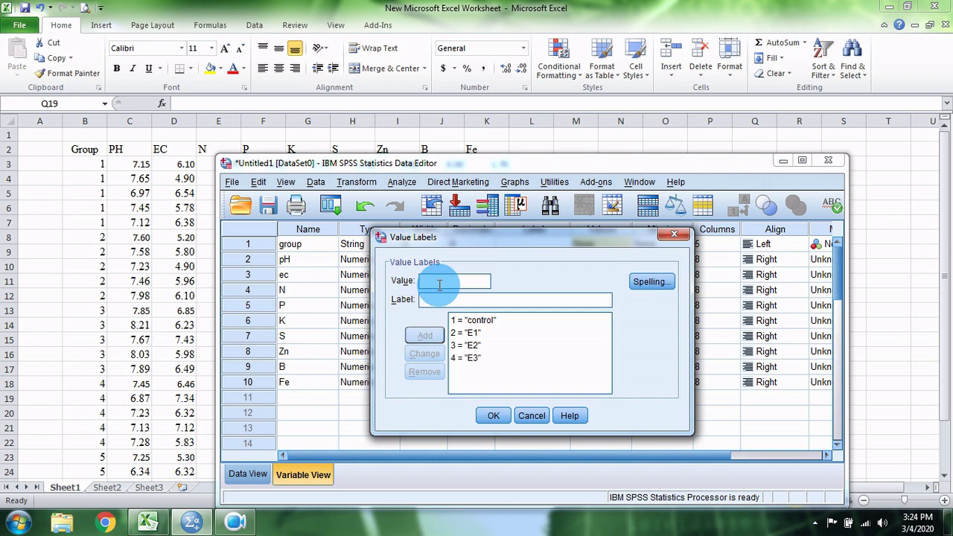
type("5")
type("E4")
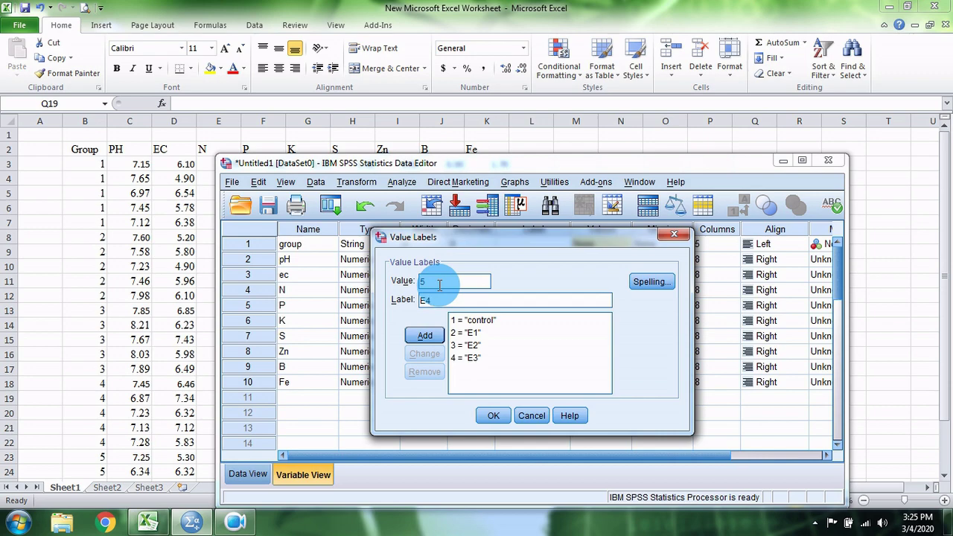
key("Return")
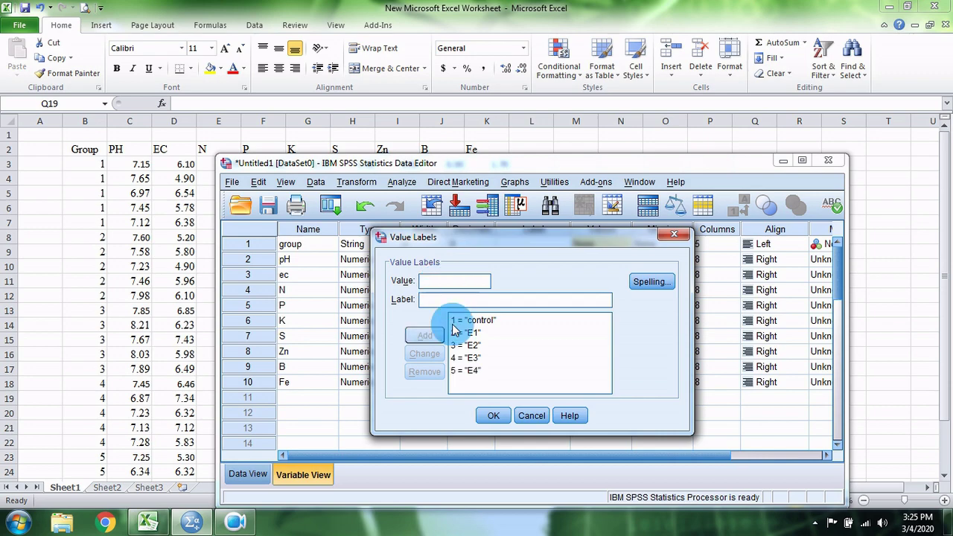
left_click(493, 415)
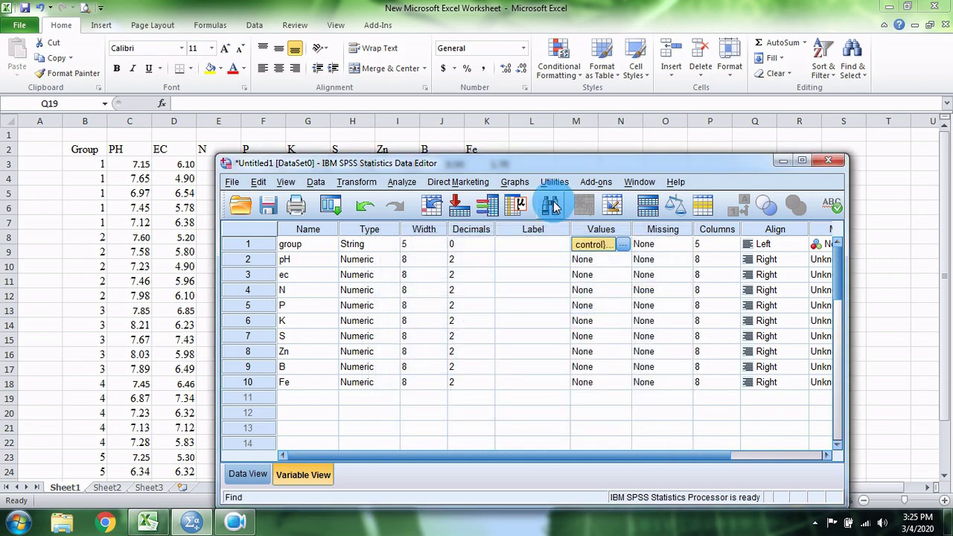
double_click(584, 165)
Clear the stray 'group' text from Data View row 1, then minimize SPSS.
left_click(22, 477)
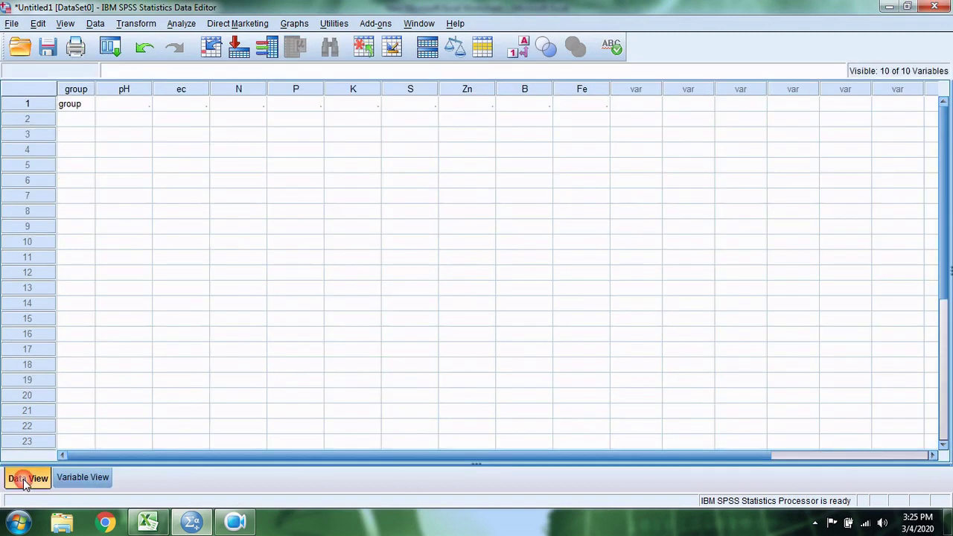
left_click(78, 104)
key("Escape")
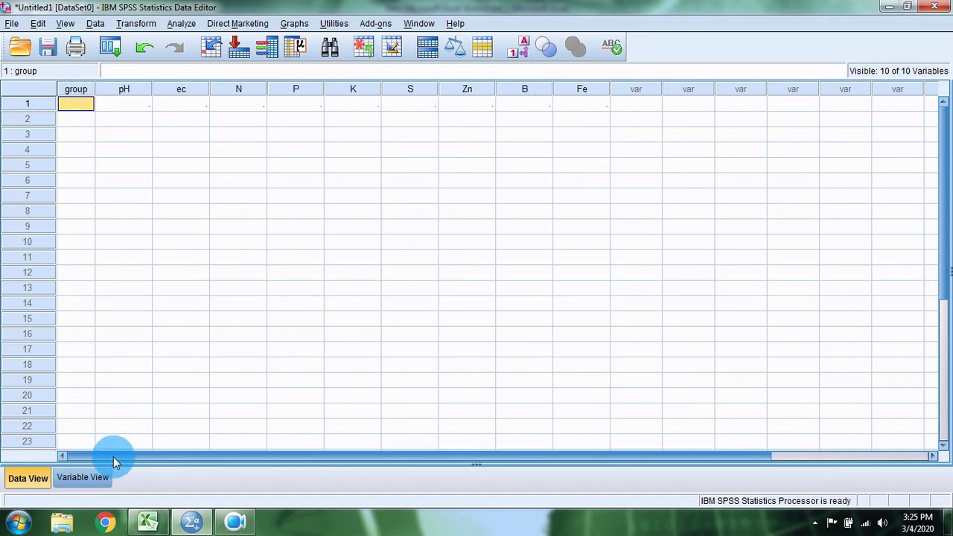
left_click(86, 481)
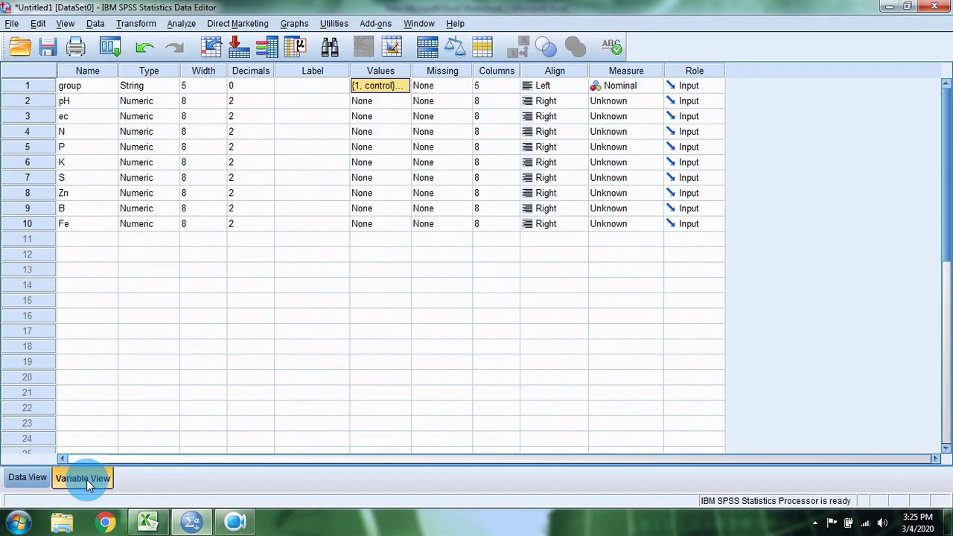
left_click(24, 476)
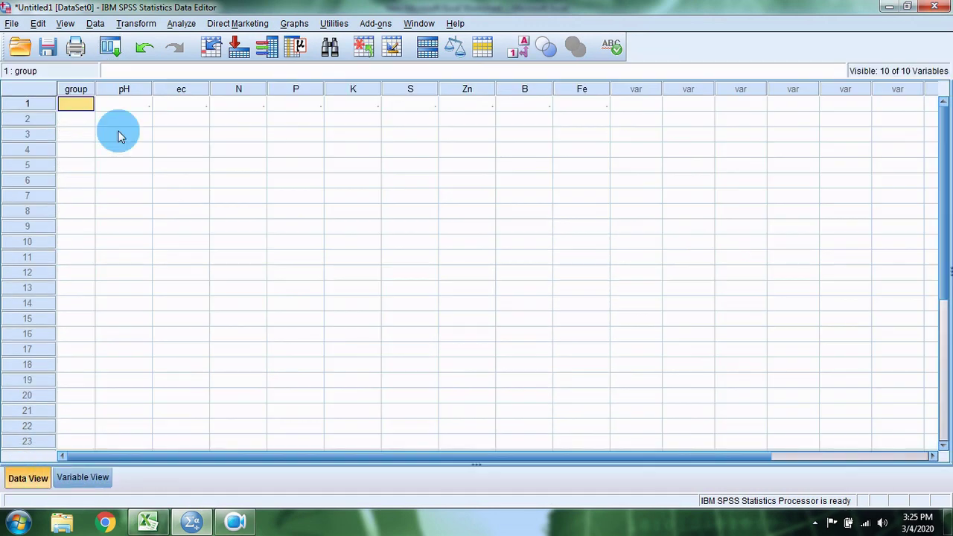
left_click(889, 7)
Copy the Excel soil data B3:K27 without headers and return to SPSS.
left_click_drag(97, 164, 486, 460)
right_click(486, 387)
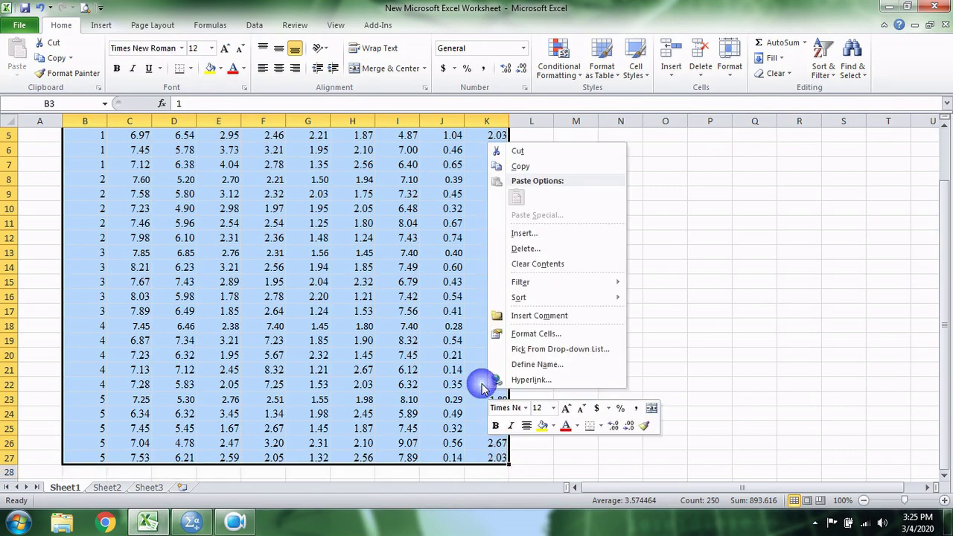
left_click(541, 171)
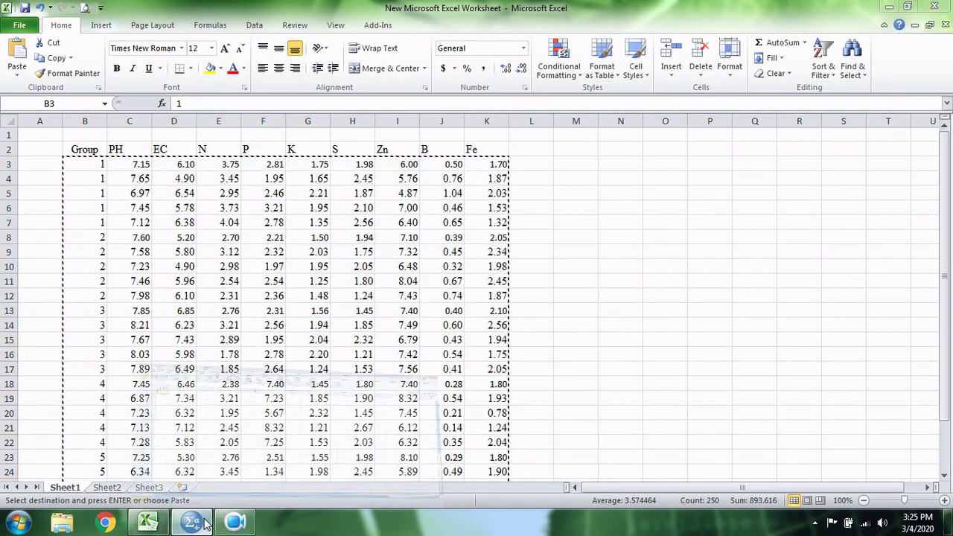
left_click(207, 513)
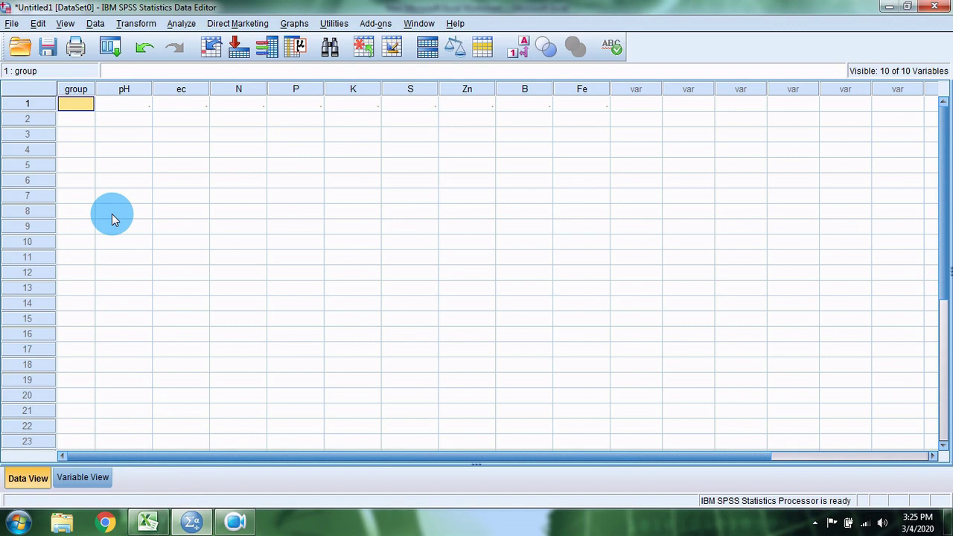
Paste the copied soil data starting at row 1 of the group column.
right_click(80, 104)
left_click(125, 153)
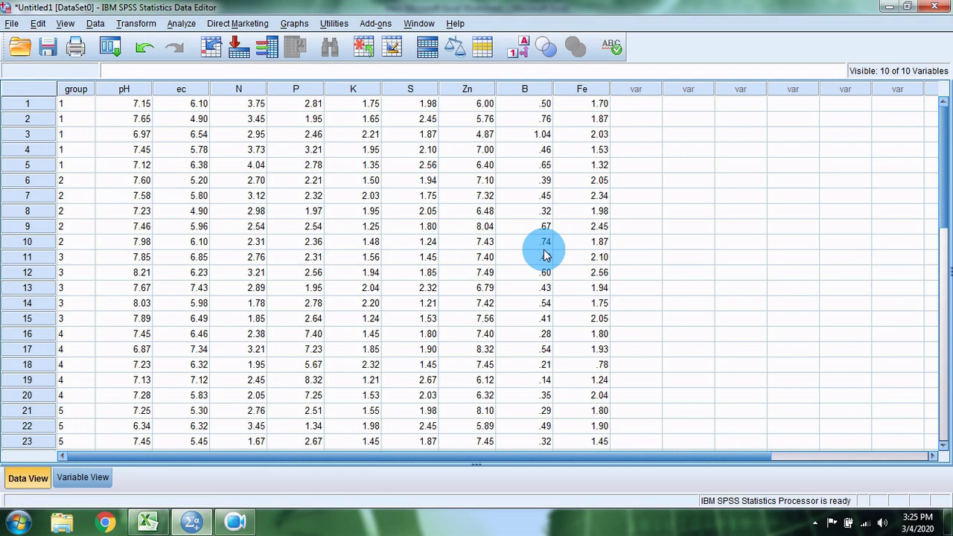
scroll(549, 248, "down", 5)
scroll(547, 253, "up", 1)
scroll(548, 253, "up", 4)
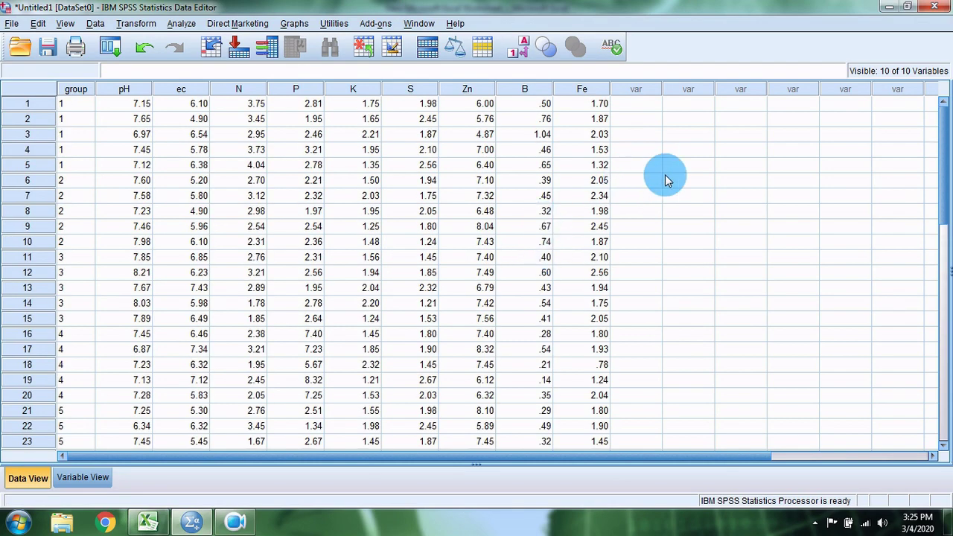
left_click(719, 182)
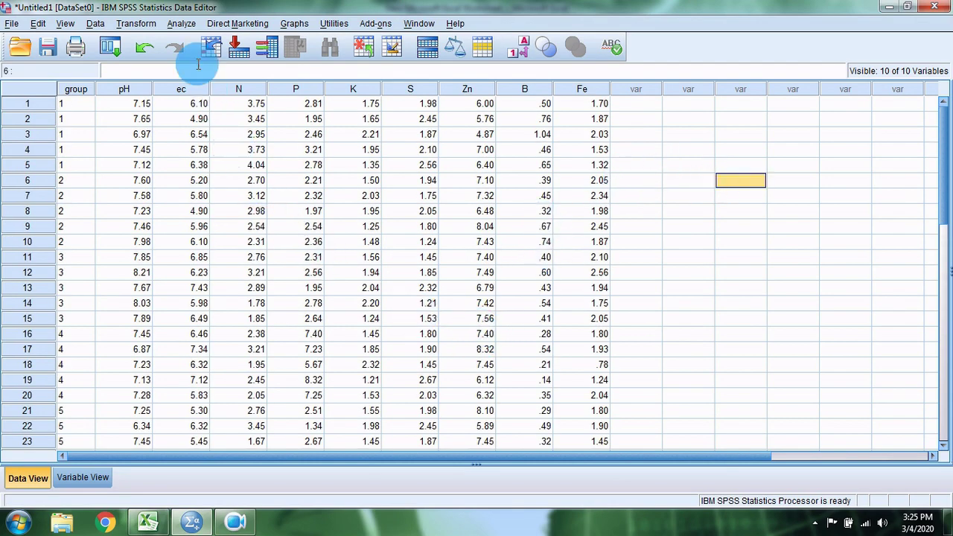
In One-Way ANOVA, set group as Factor and pH through Fe as the Dependent List.
left_click(182, 24)
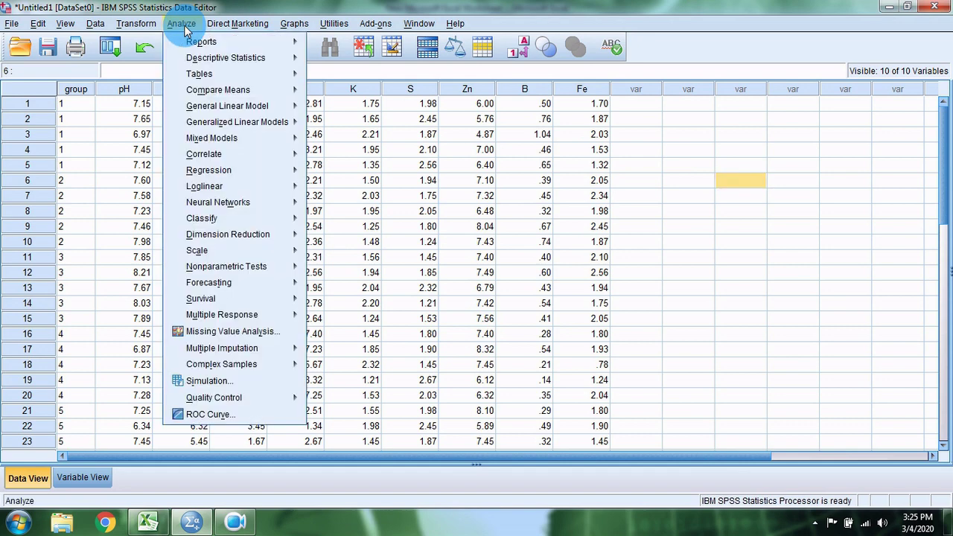
mouse_move(216, 90)
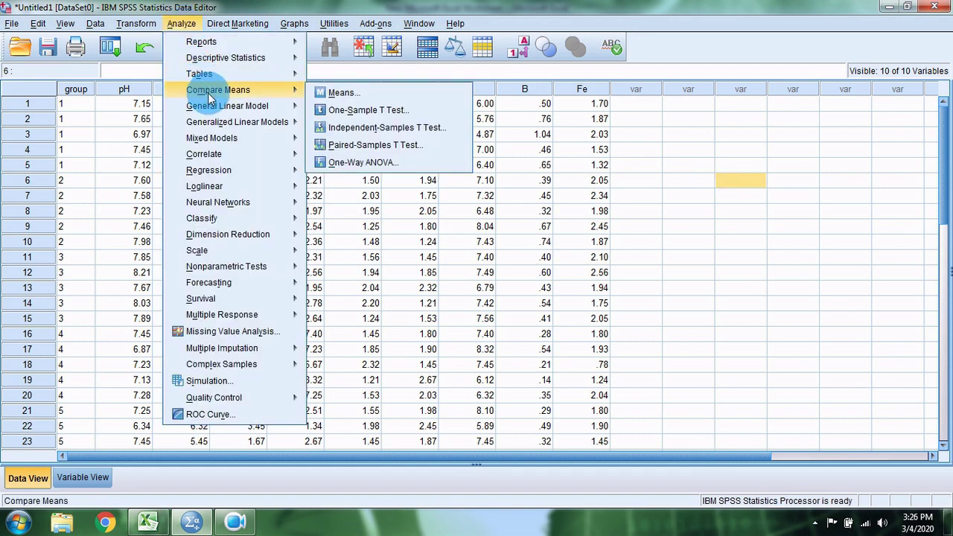
left_click(372, 163)
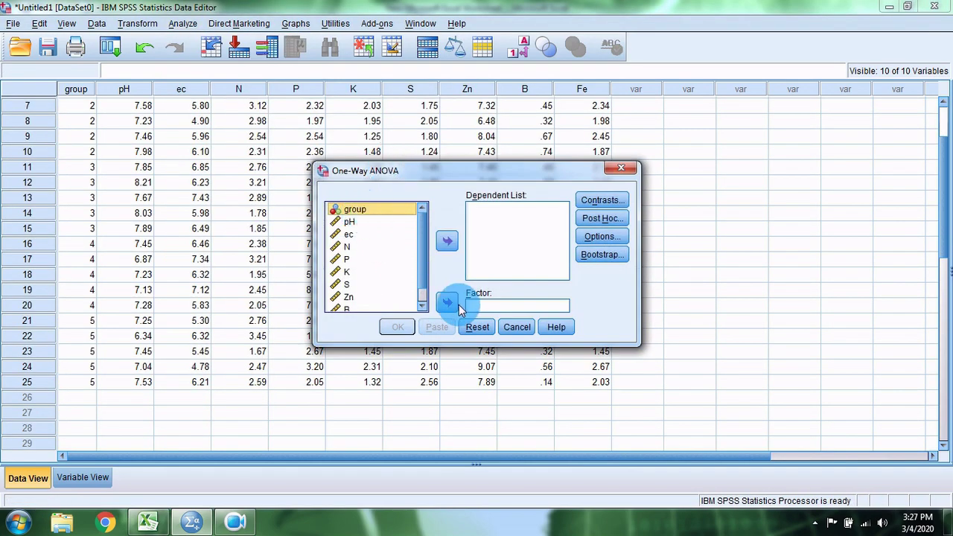
left_click(447, 302)
left_click(347, 211)
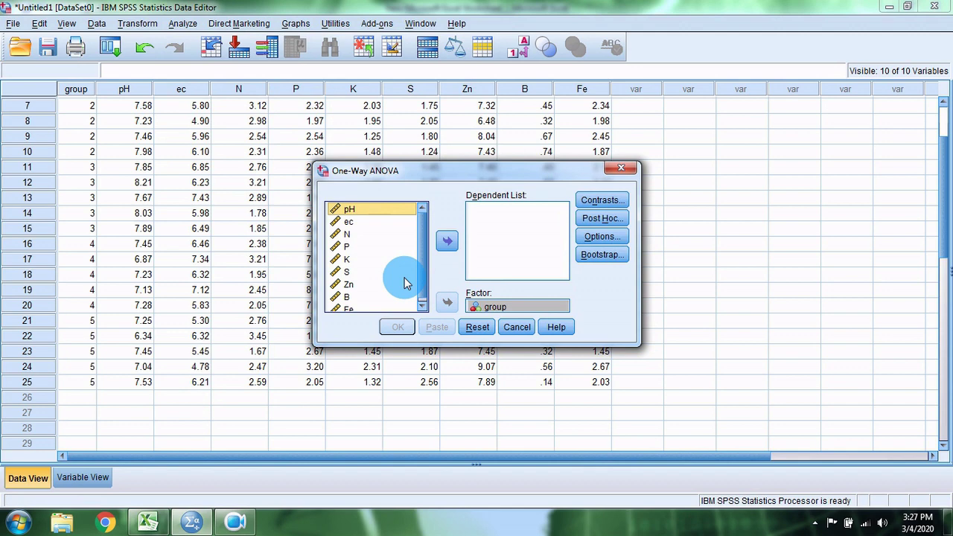
key("ctrl+a")
left_click(445, 243)
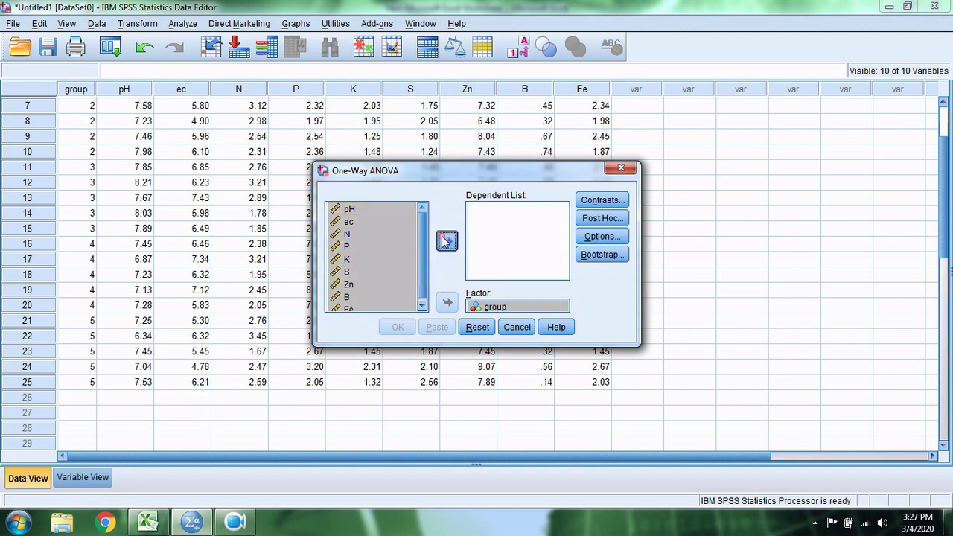
Request Tukey post hoc comparisons at a 0.05 significance level.
left_click(618, 223)
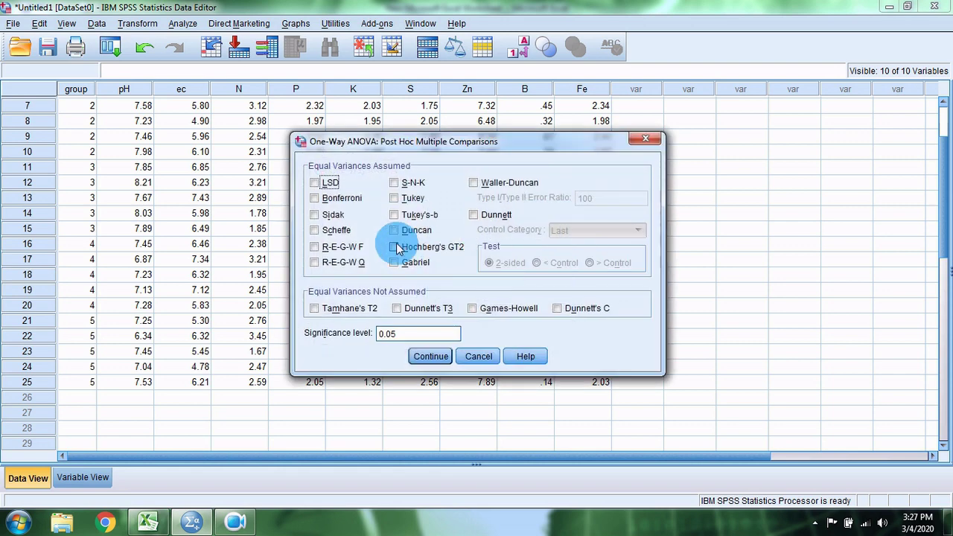
left_click(400, 200)
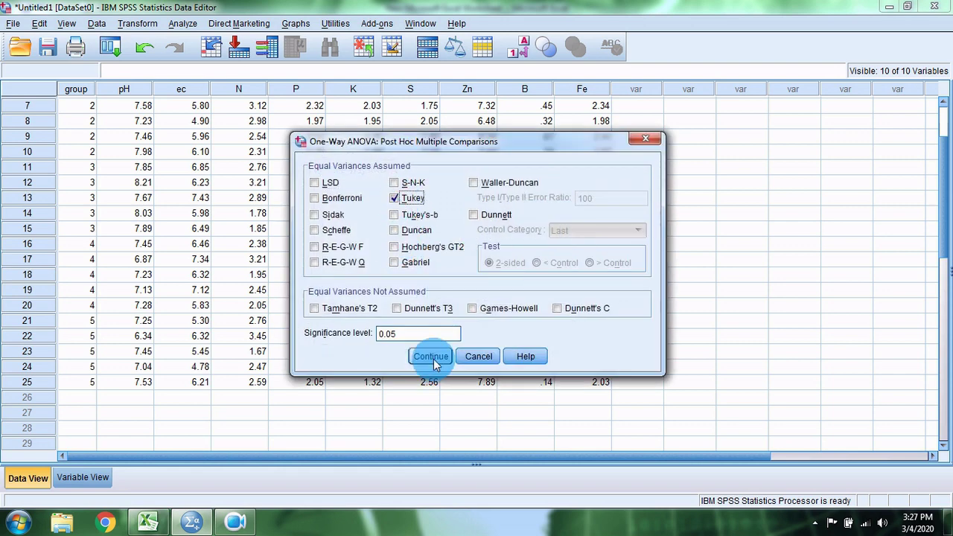
double_click(402, 335)
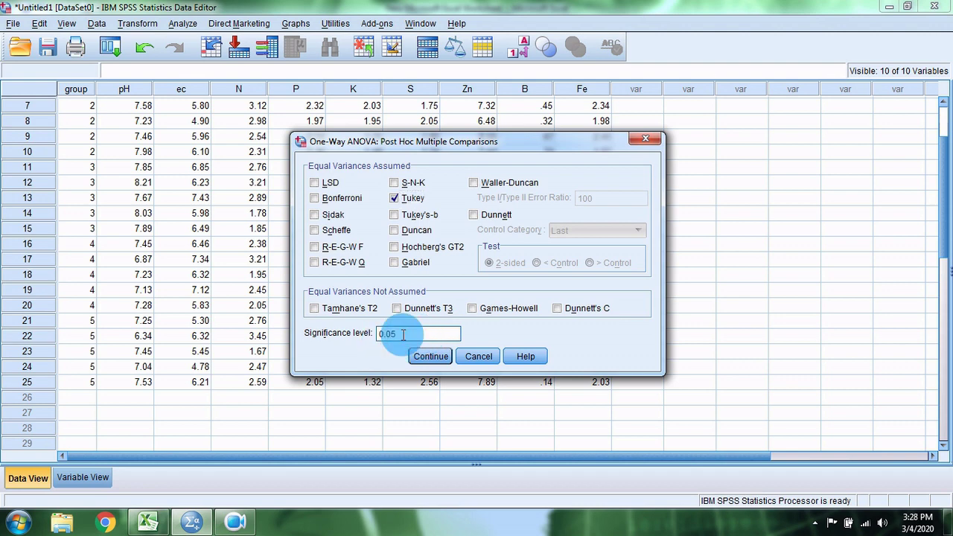
key("BackSpace")
type("01")
key("BackSpace")
key("BackSpace")
type("5")
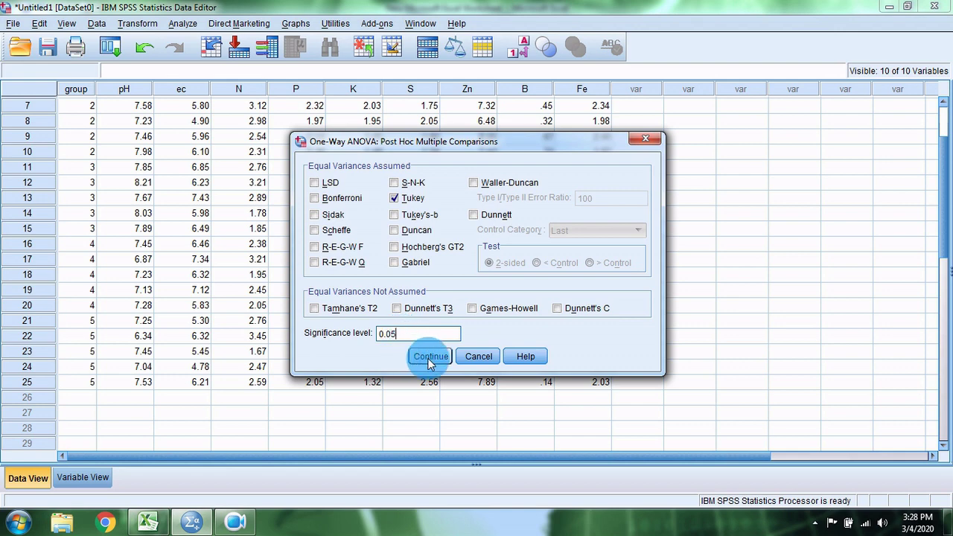
left_click(429, 356)
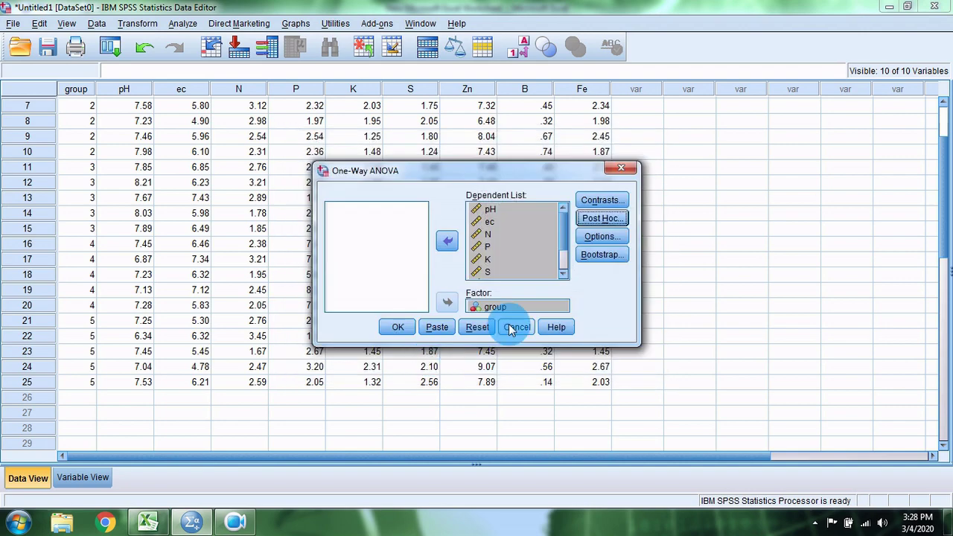
Add a means plot in Options and run the one-way ANOVA.
left_click(602, 238)
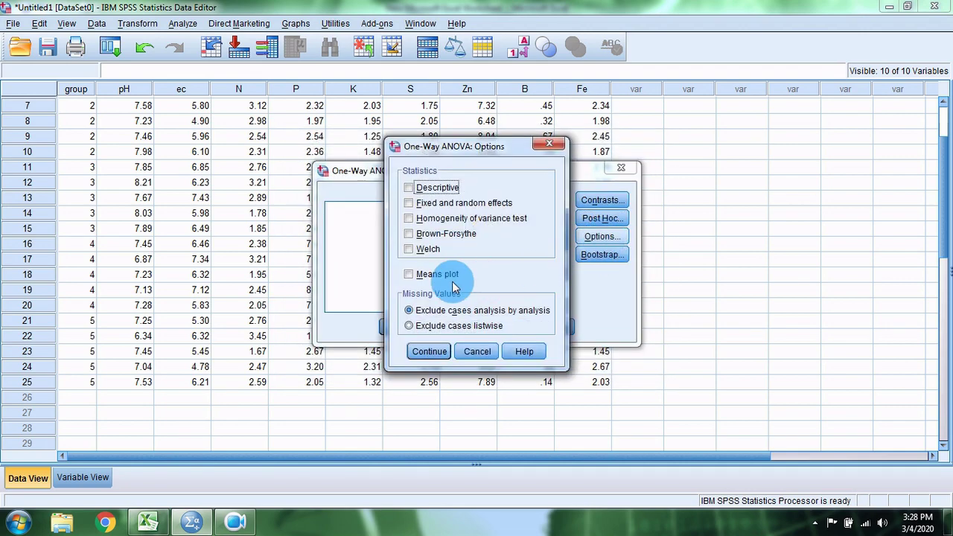
left_click(409, 274)
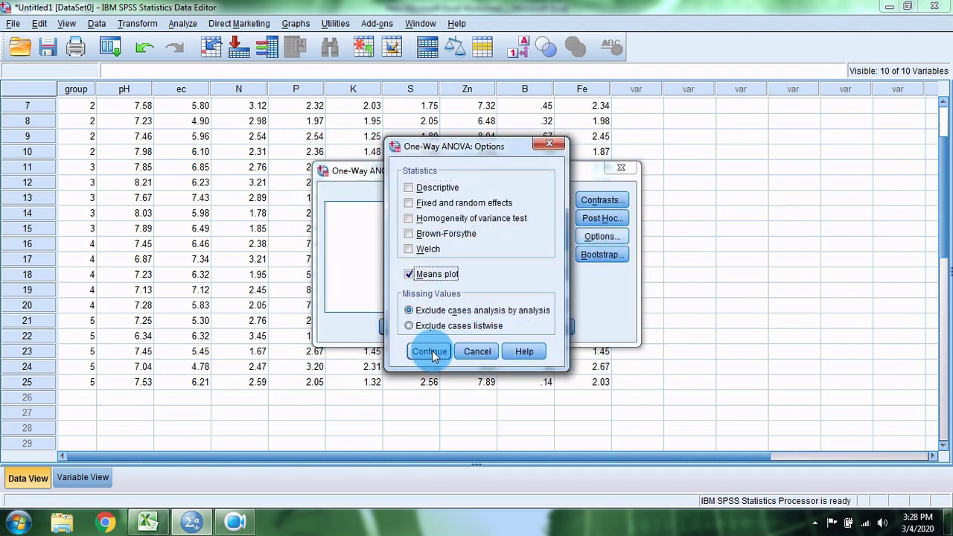
left_click(430, 352)
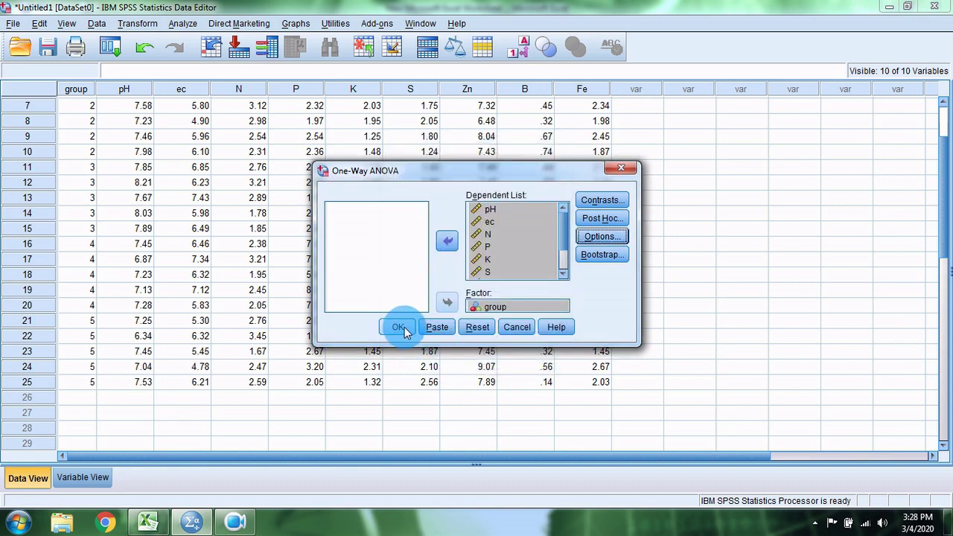
left_click(399, 326)
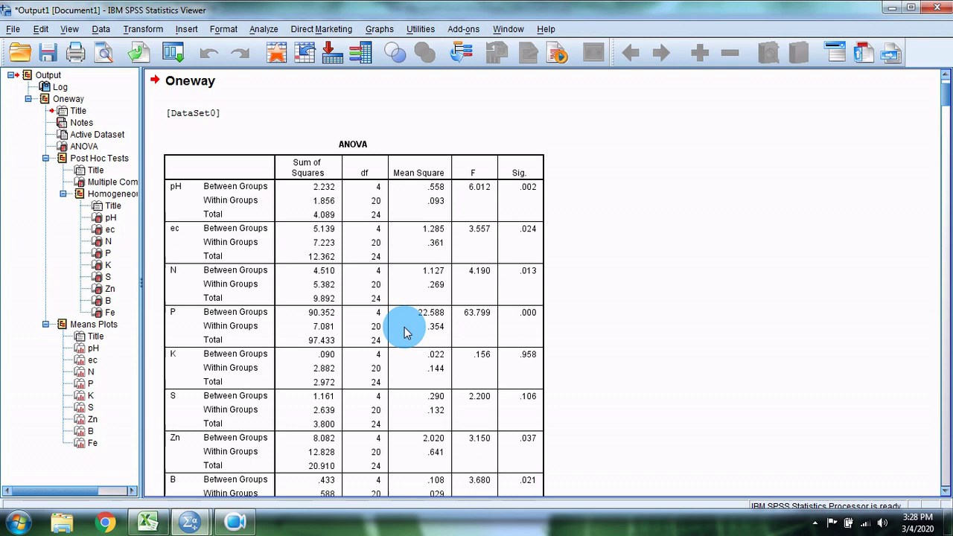
left_click(405, 331)
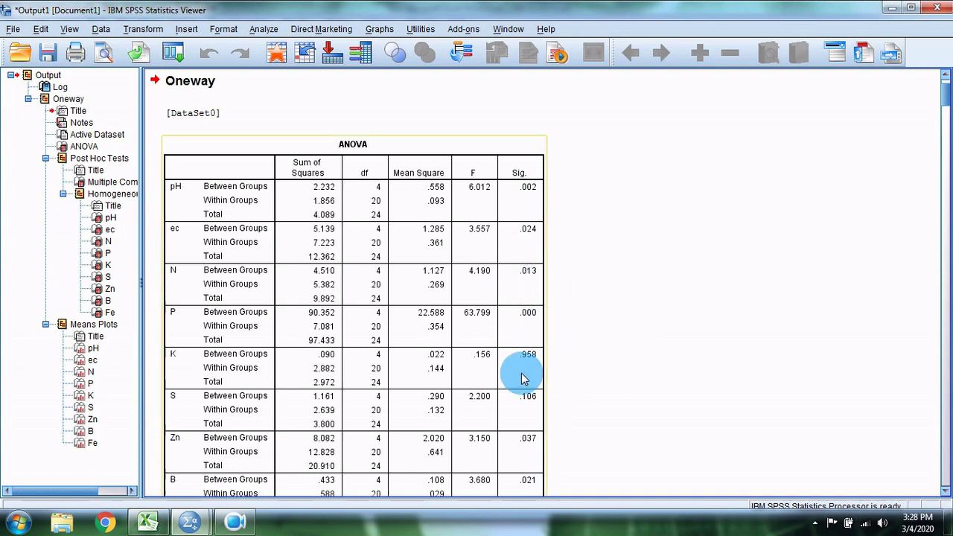
scroll(578, 377, "down", 2)
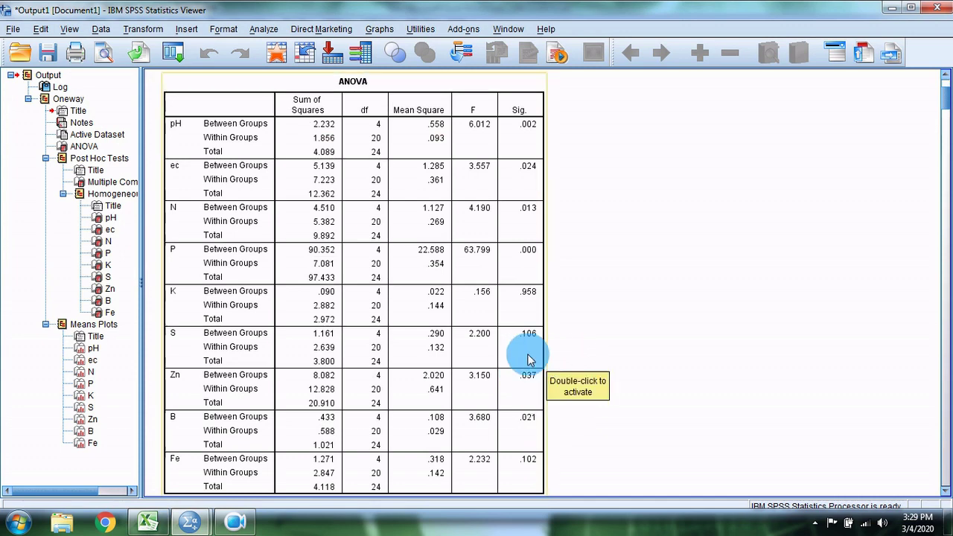
scroll(566, 340, "down", 2)
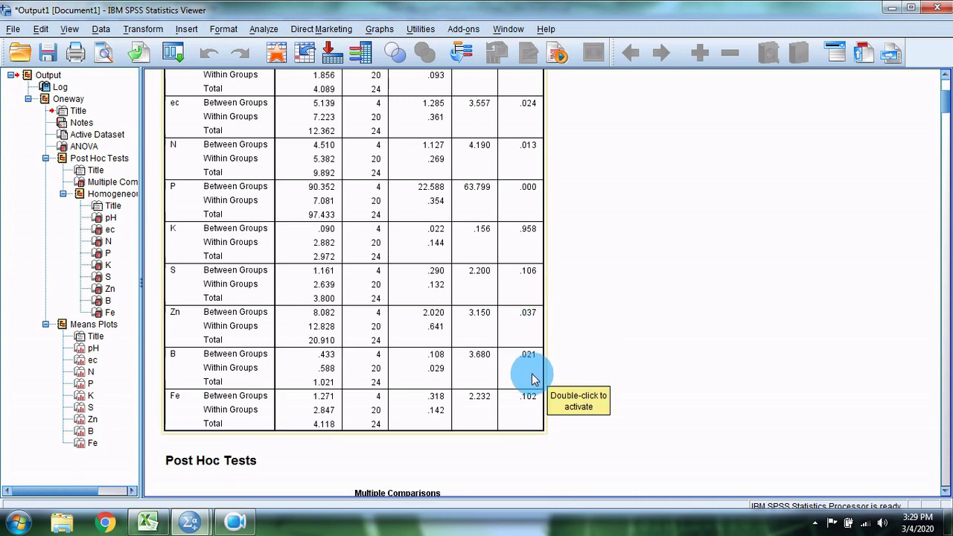
scroll(623, 355, "down", 2)
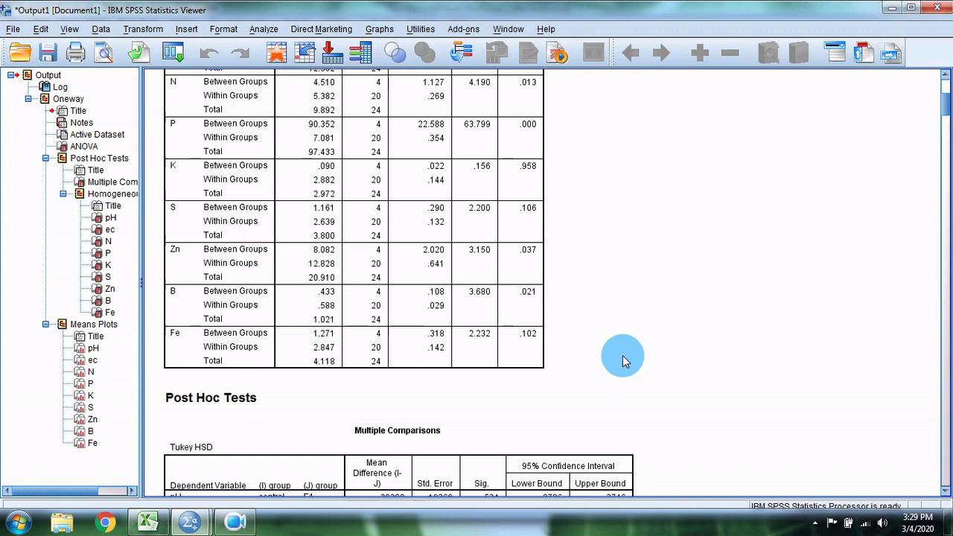
left_click(527, 359)
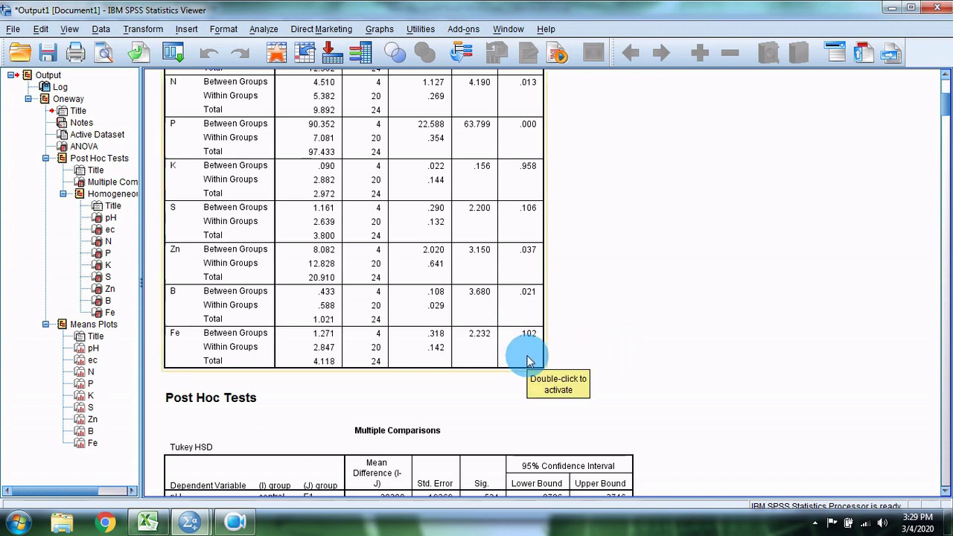
scroll(527, 359, "down", 6)
left_click(376, 273)
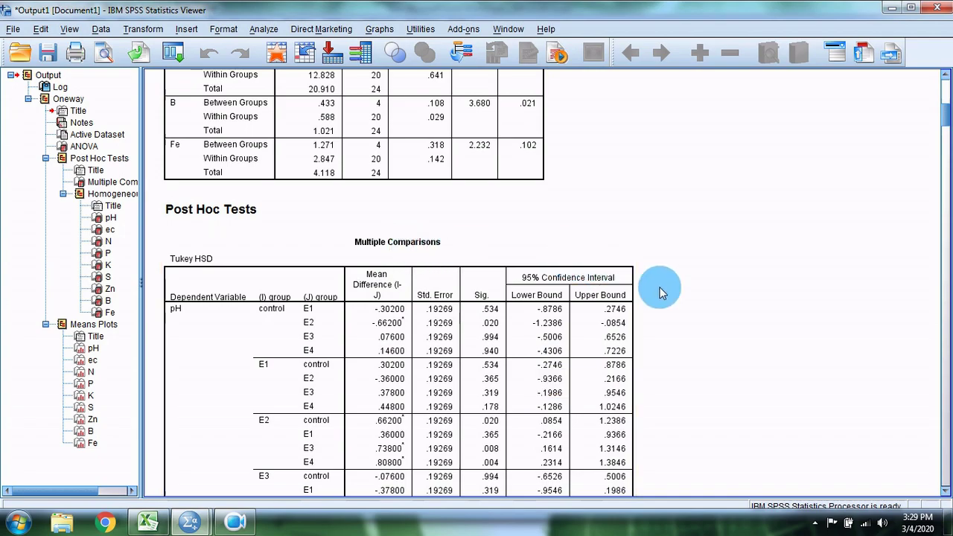
scroll(581, 302, "down", 2)
scroll(581, 301, "down", 20)
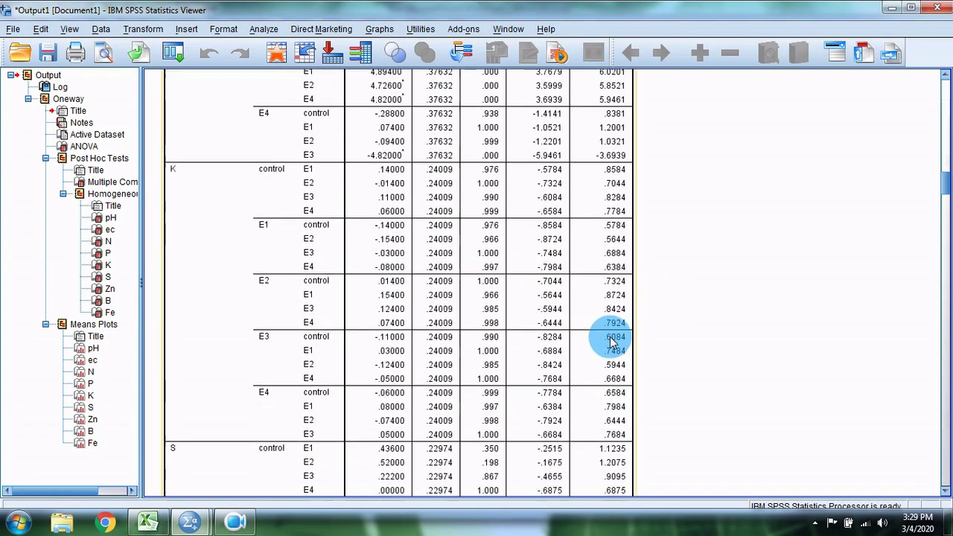
scroll(627, 337, "down", 20)
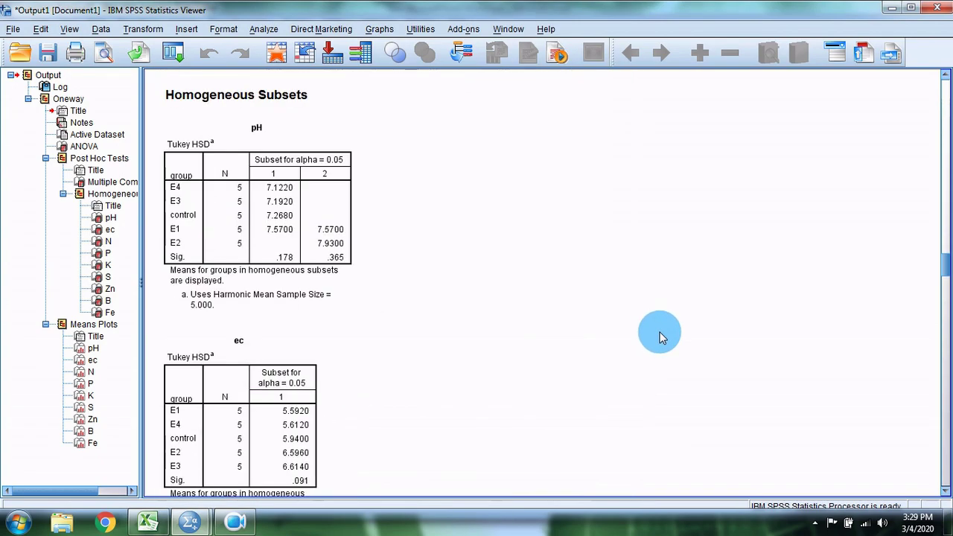
left_click(316, 256)
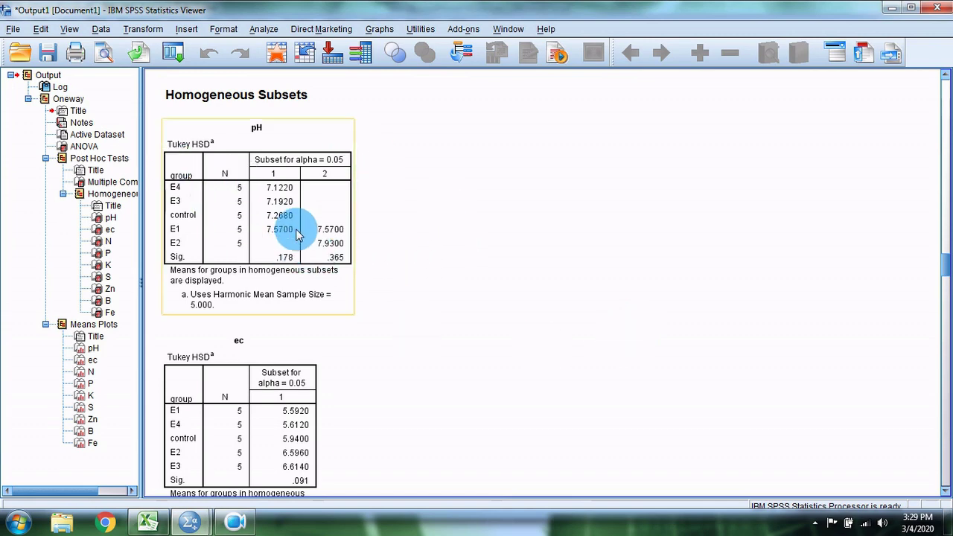
left_click(565, 228)
scroll(458, 260, "down", 15)
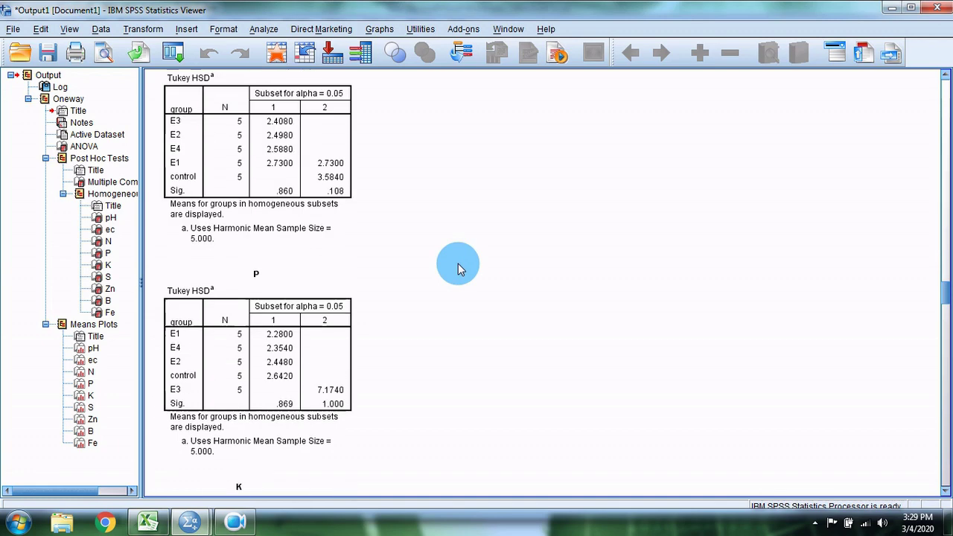
scroll(458, 263, "down", 20)
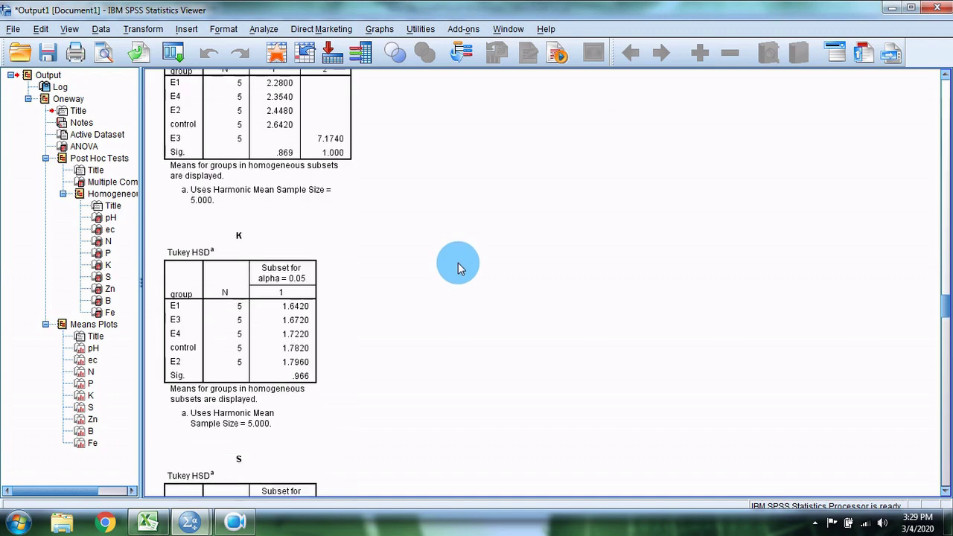
scroll(459, 263, "down", 10)
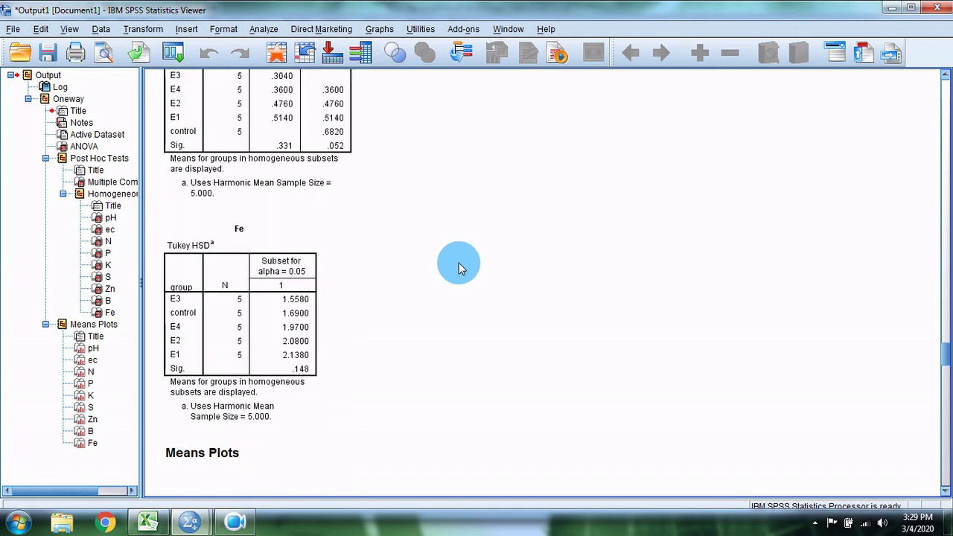
scroll(638, 251, "down", 15)
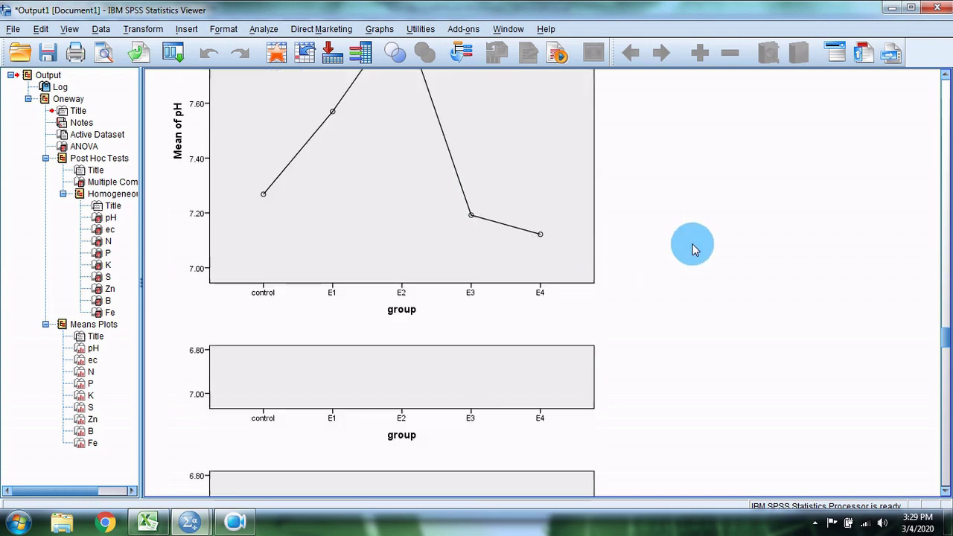
scroll(668, 249, "down", 15)
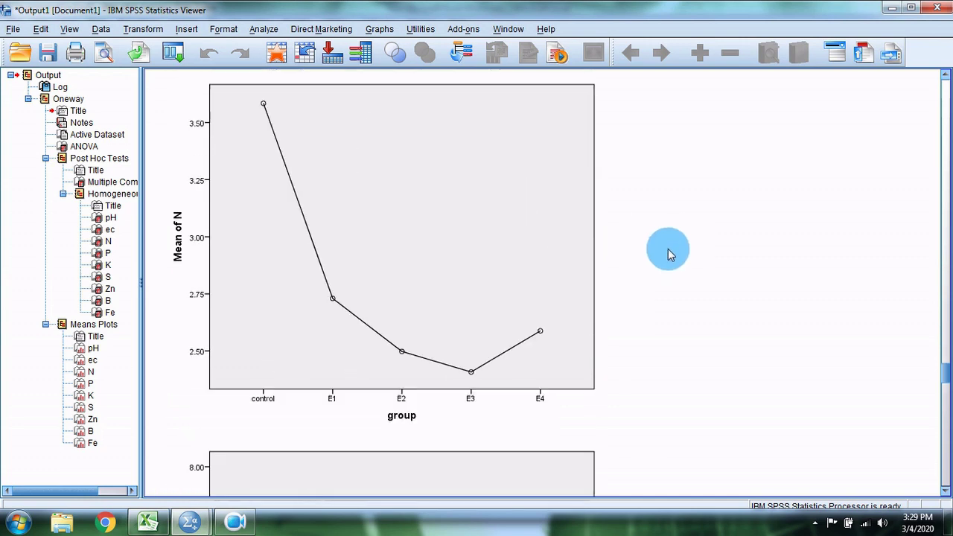
scroll(667, 249, "down", 15)
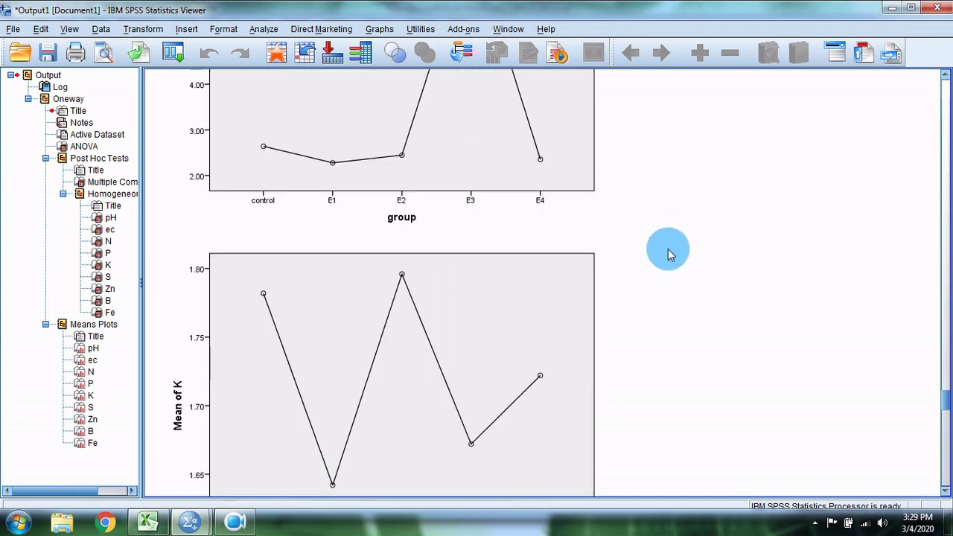
scroll(667, 249, "down", 10)
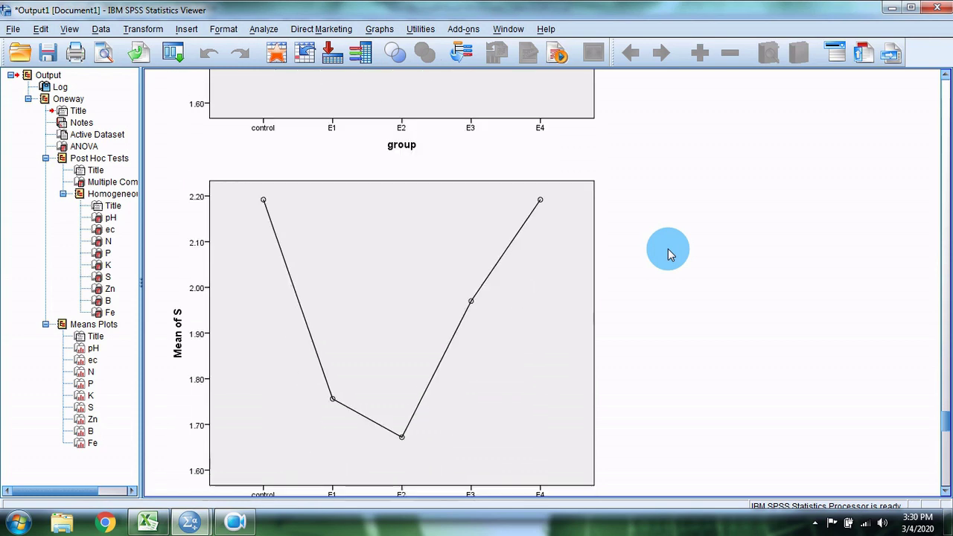
scroll(606, 268, "down", 10)
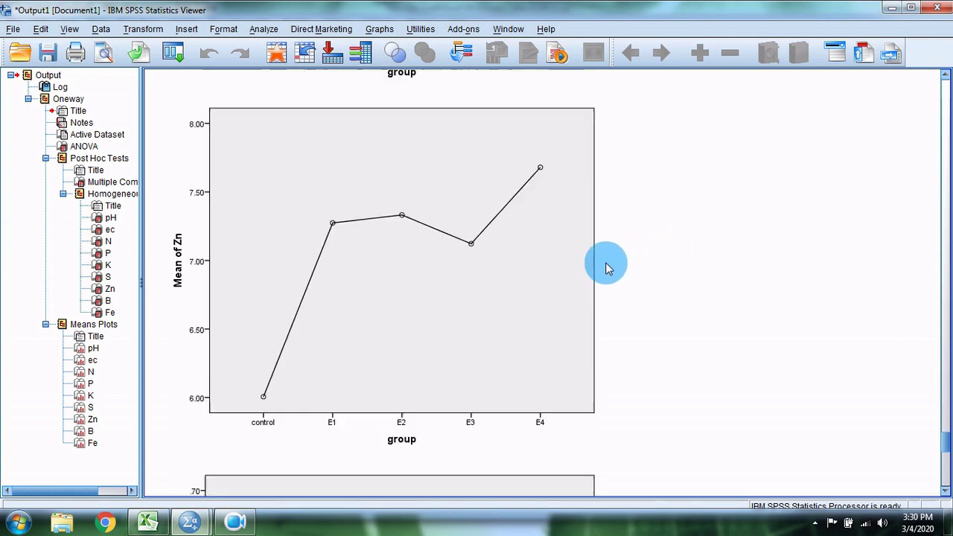
scroll(606, 268, "down", 10)
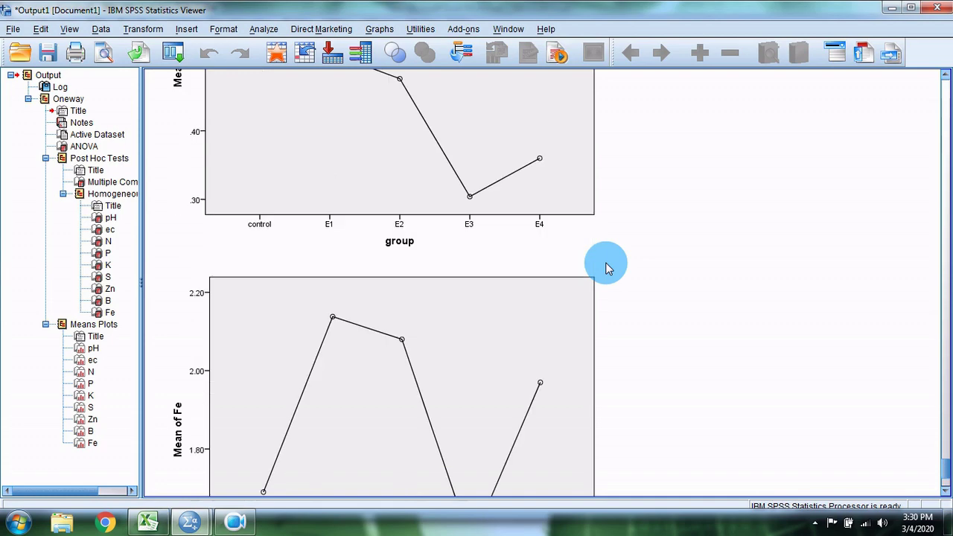